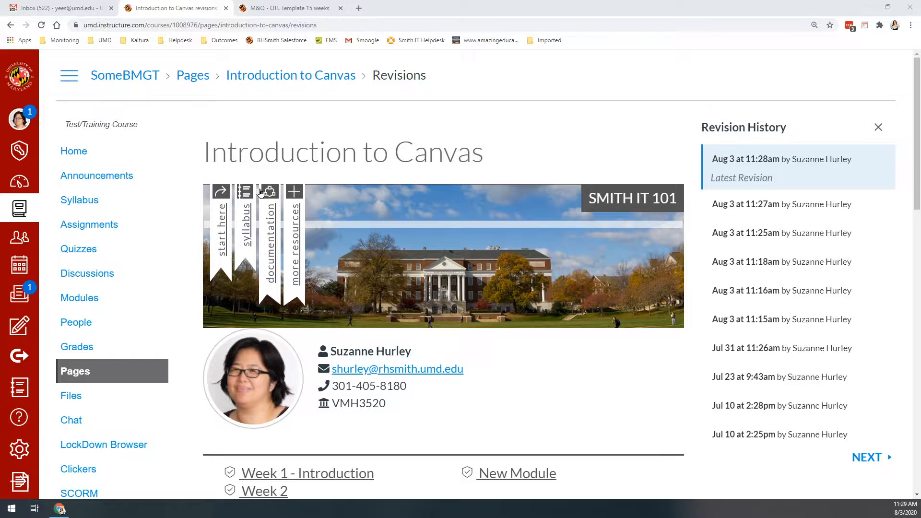
Step: Open the Introduction to Canvas page for editing and launch Design Tools with Add Advanced Elements expanded
left_click(886, 128)
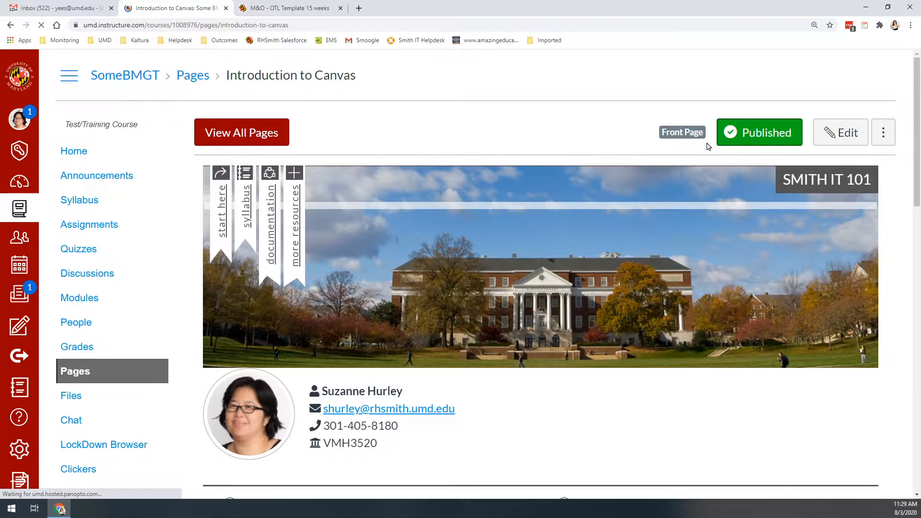
left_click(847, 133)
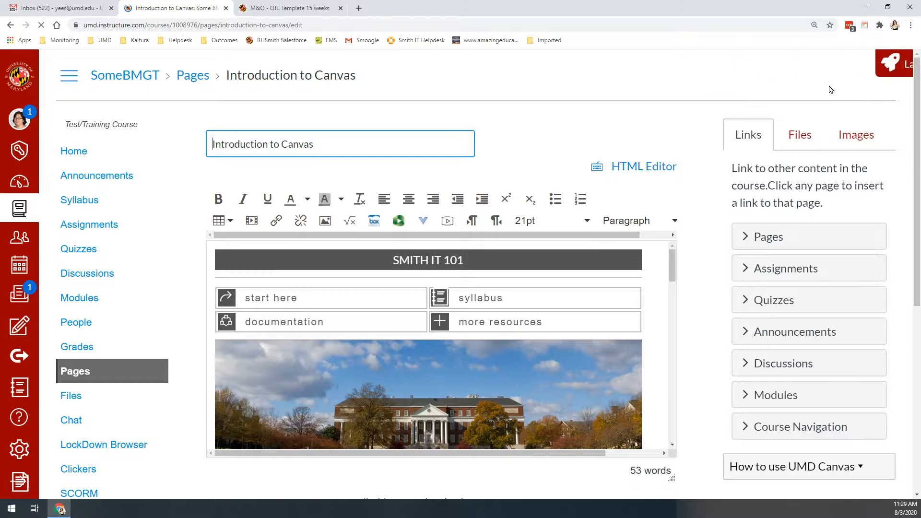
left_click(890, 75)
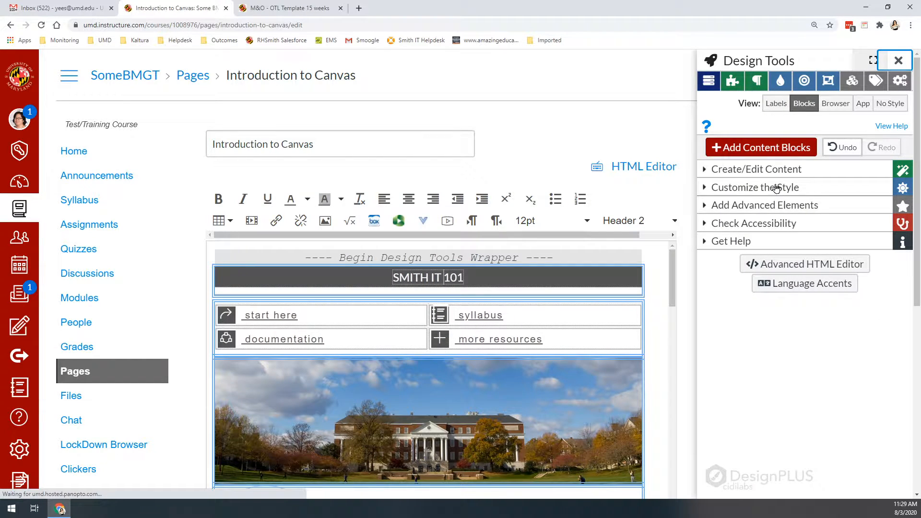
left_click(721, 206)
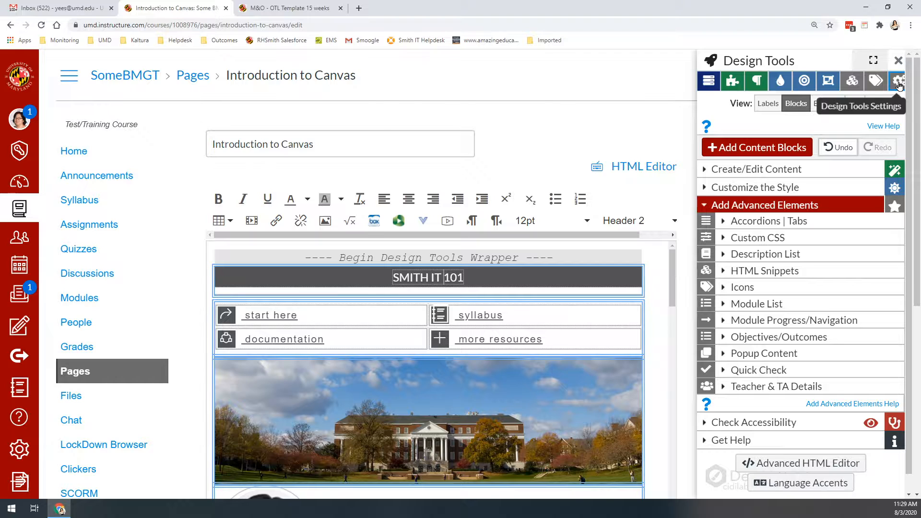
Step: Review the available tools and comfort levels in the Design Tools settings, from style customization to Add Advanced Elements
left_click(898, 85)
scroll(411, 247, "down", 4)
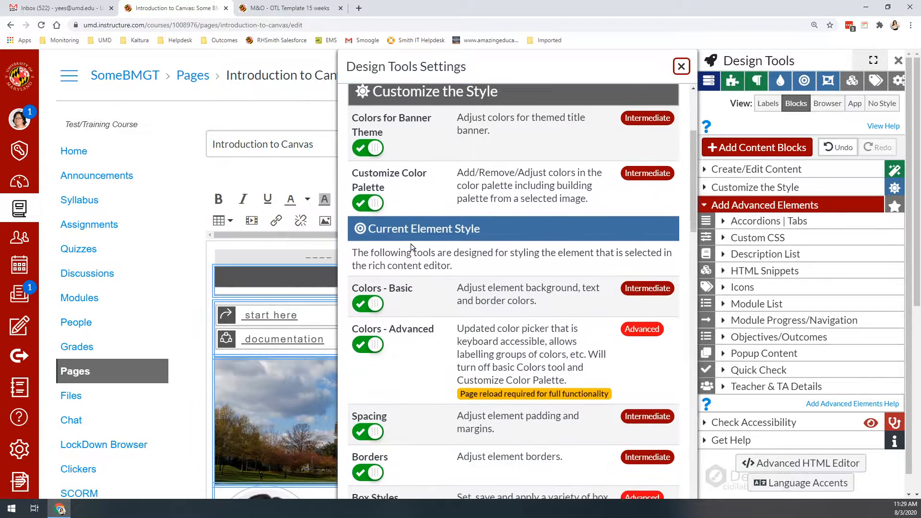
scroll(411, 247, "down", 10)
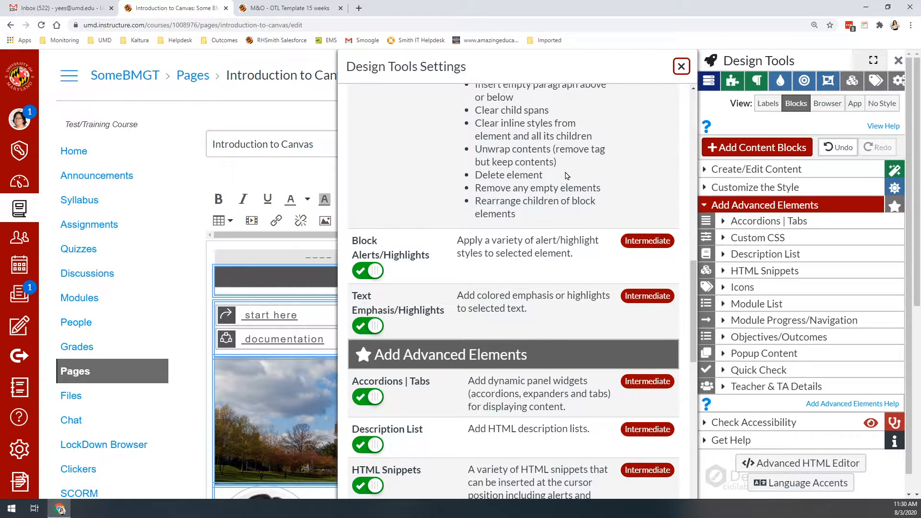
scroll(479, 288, "up", 10)
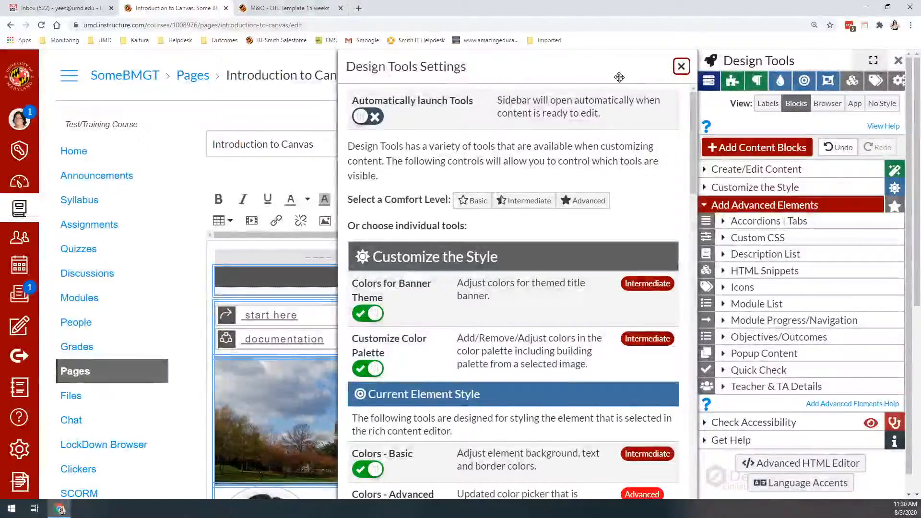
left_click(681, 66)
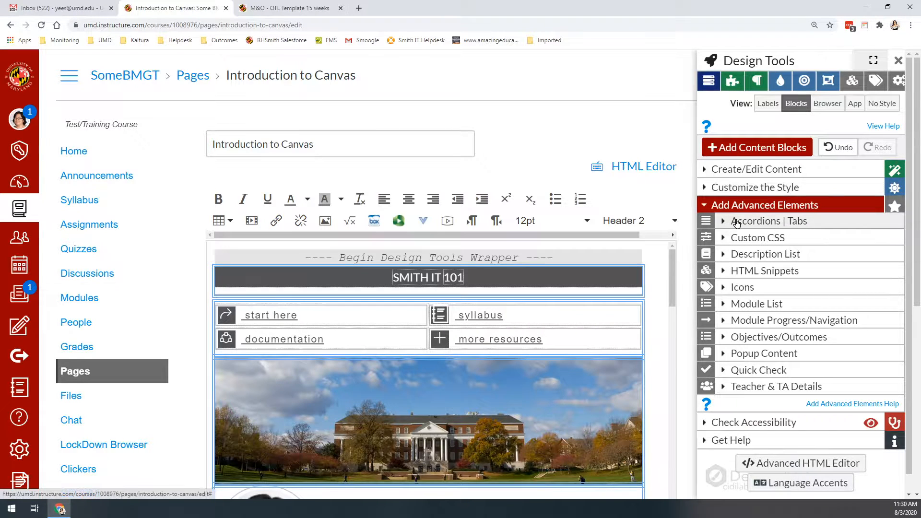
Step: Add a new Accordions | Tabs widget to the page as a block and set its type to Tabs
left_click(736, 222)
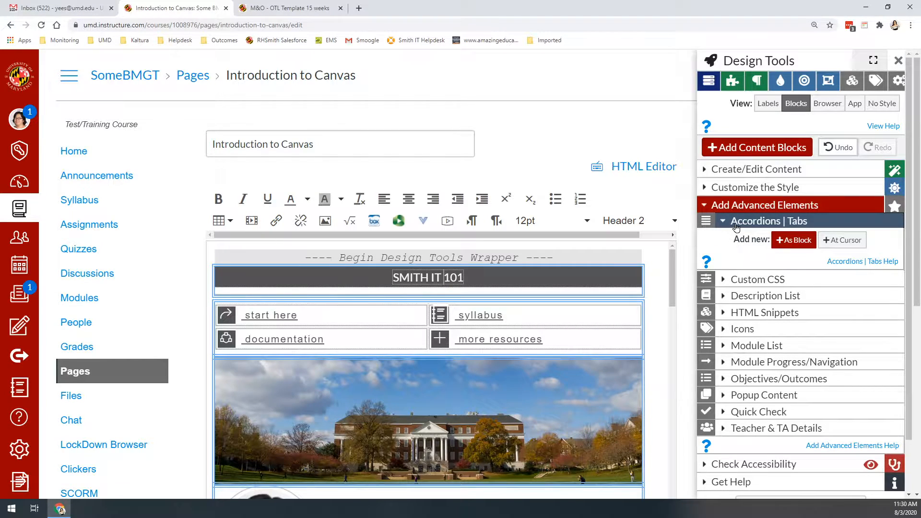
left_click(791, 240)
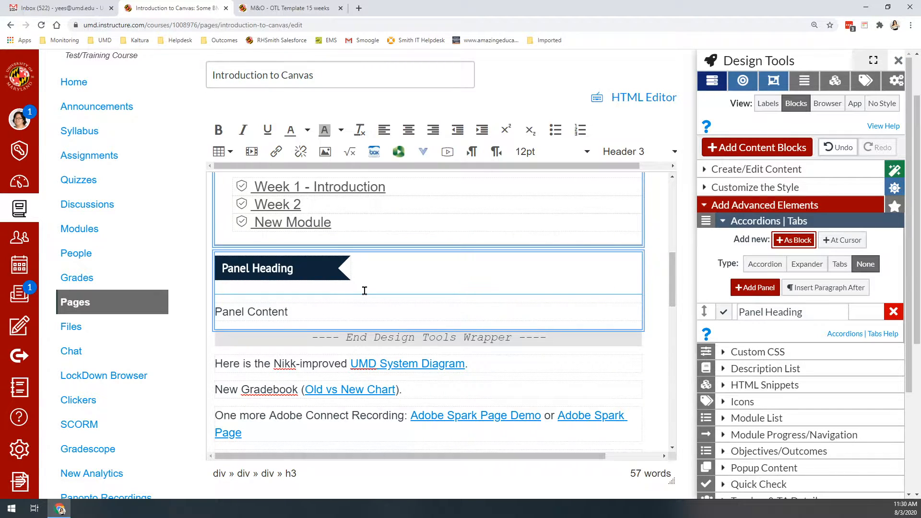
left_click(839, 265)
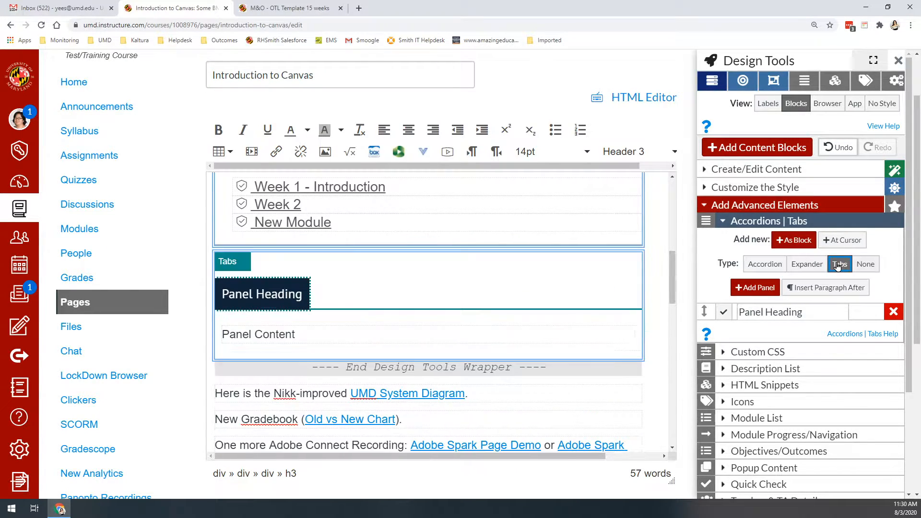
Step: Name the first tab panel "Week 1" and add a second panel named "Week 2"
double_click(778, 313)
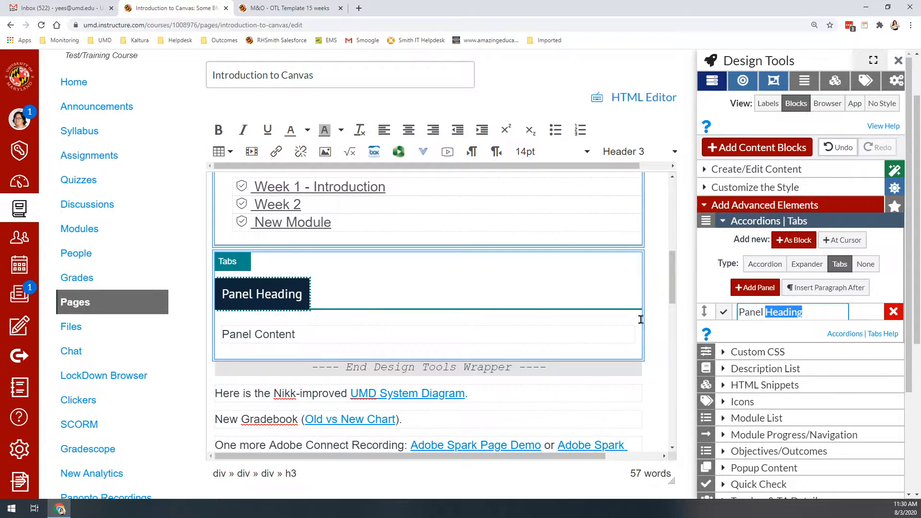
left_click_drag(810, 312, 701, 302)
type("Week 1")
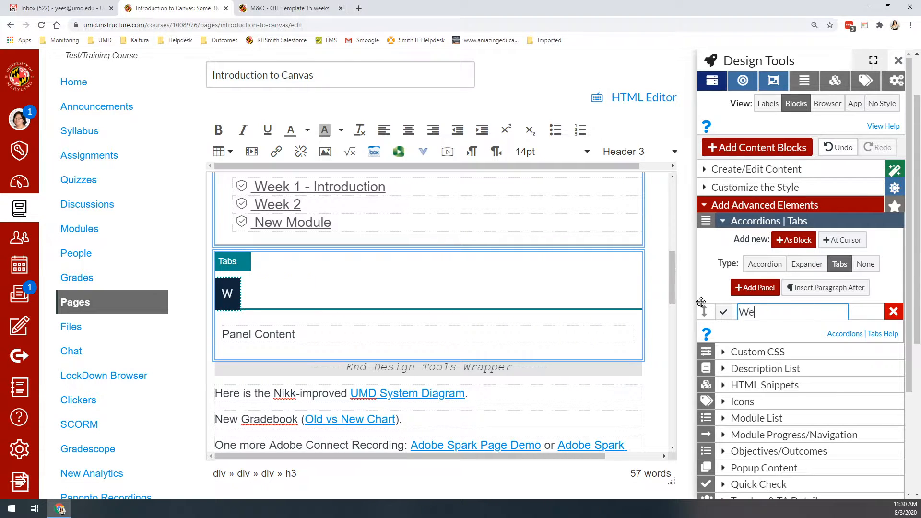
left_click(759, 292)
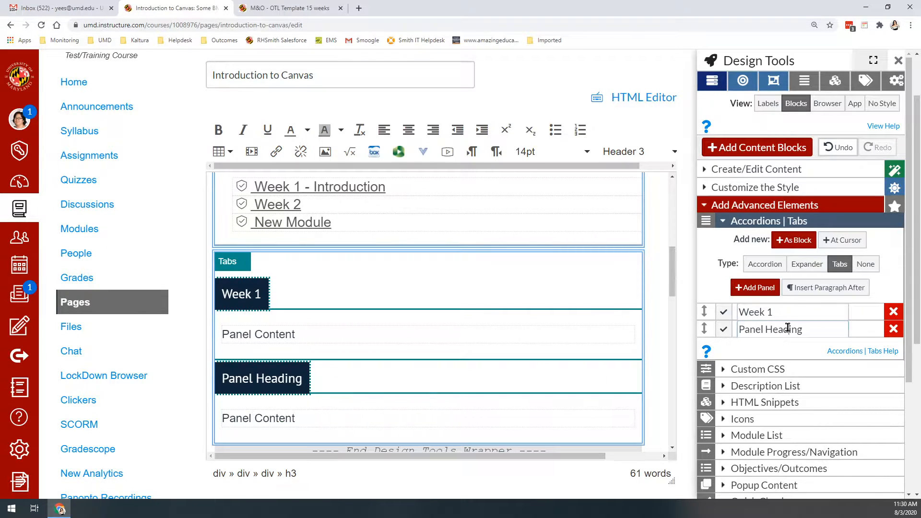
left_click_drag(803, 329, 739, 329)
type("Week 2")
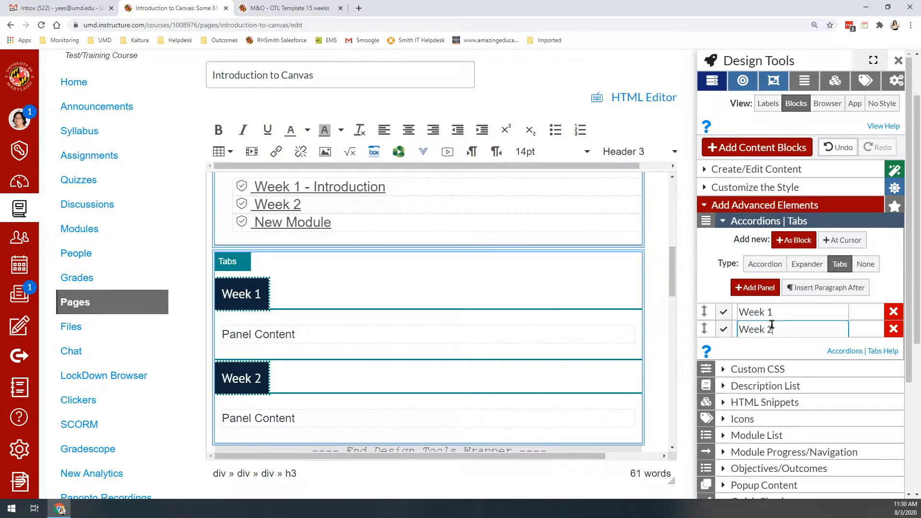
Step: Add two more tab panels named "Week 3" and "Week 4"
left_click(751, 290)
triple_click(770, 347)
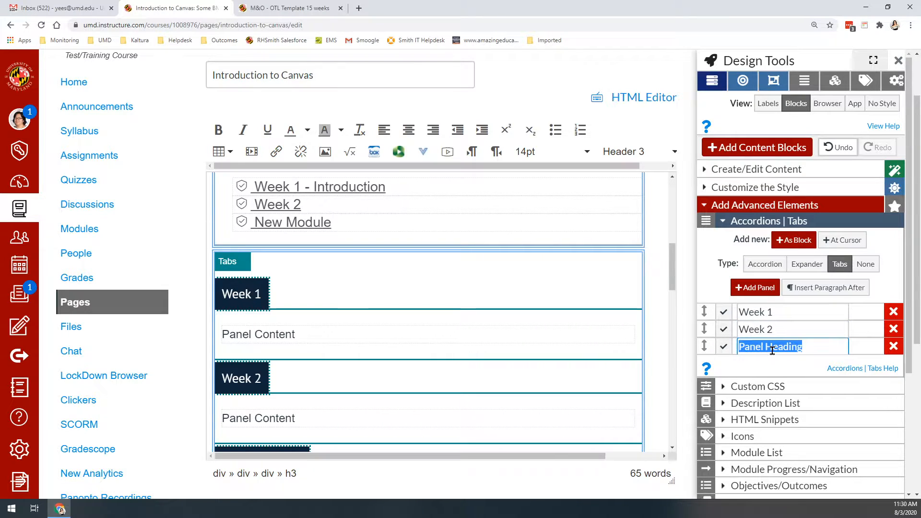
type("Week 3")
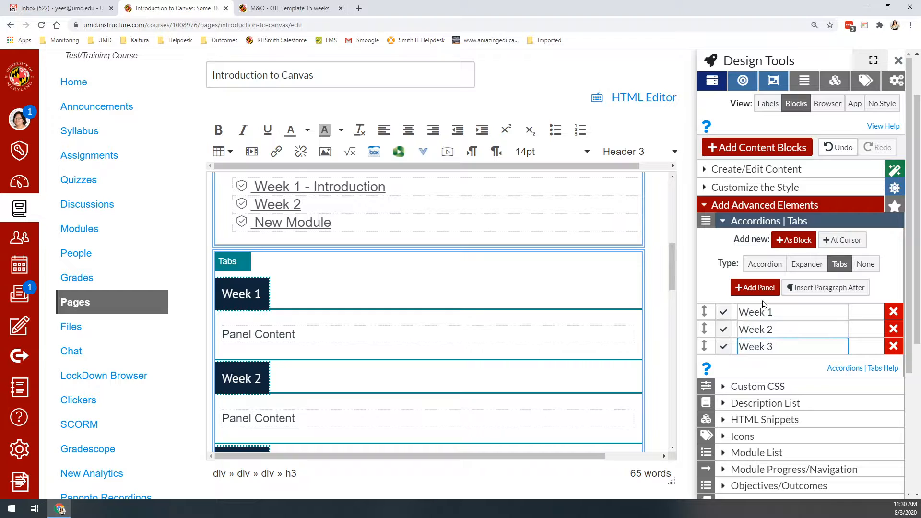
left_click(760, 296)
triple_click(781, 364)
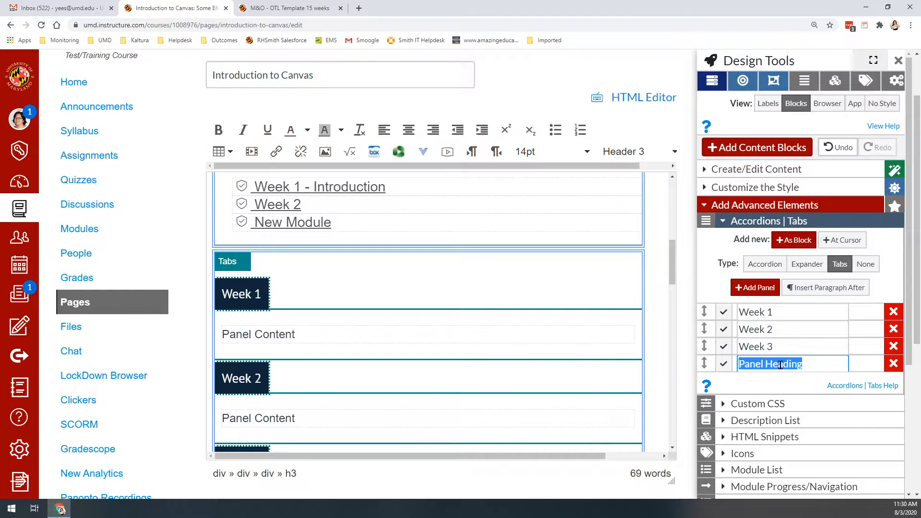
type("Week 3")
key("BackSpace")
type("4")
Step: Replace the Week 1 tab's placeholder content with "Expander" followed by an empty paragraph
triple_click(249, 334)
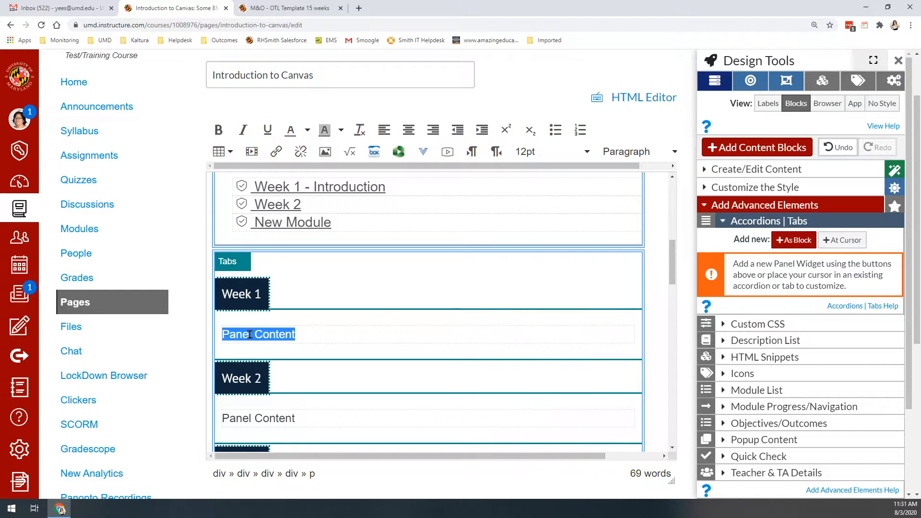
type("Expander")
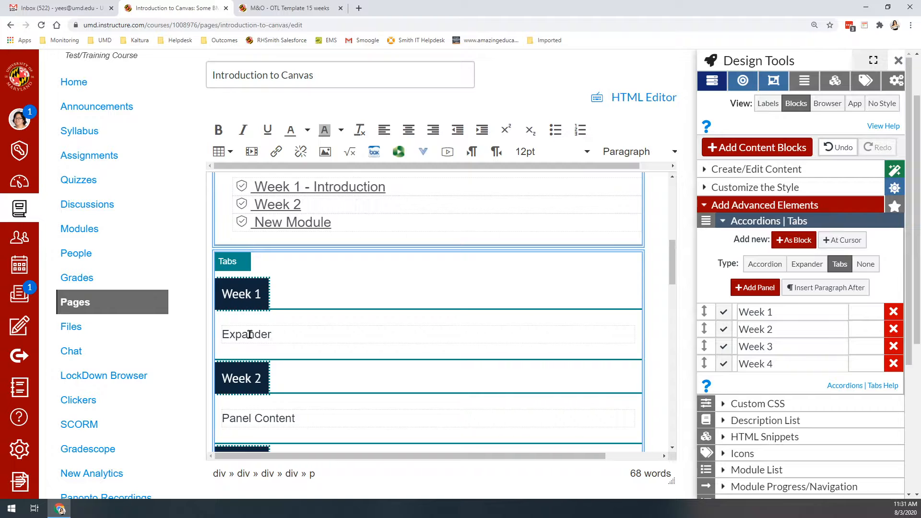
key("Return")
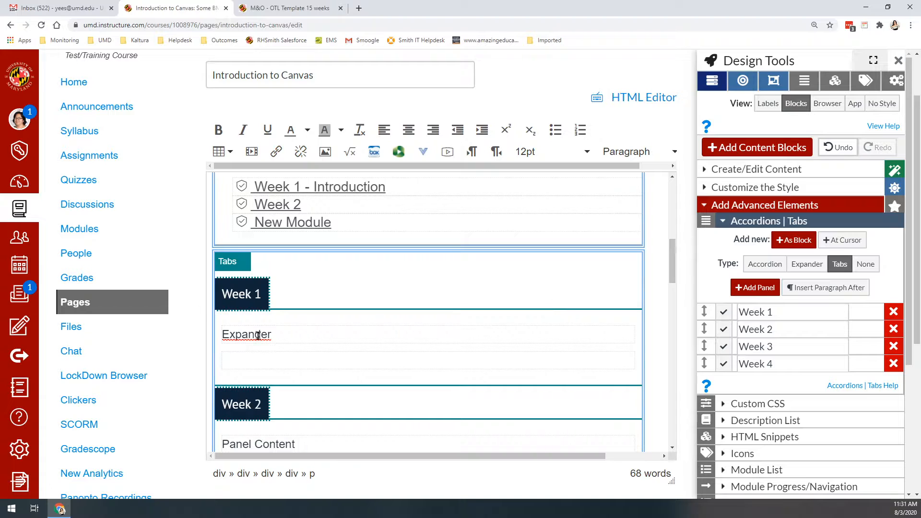
Step: Nest a new panel widget at the cursor inside the Week 1 tab, trying Expander before setting its type to Accordion
left_click(851, 242)
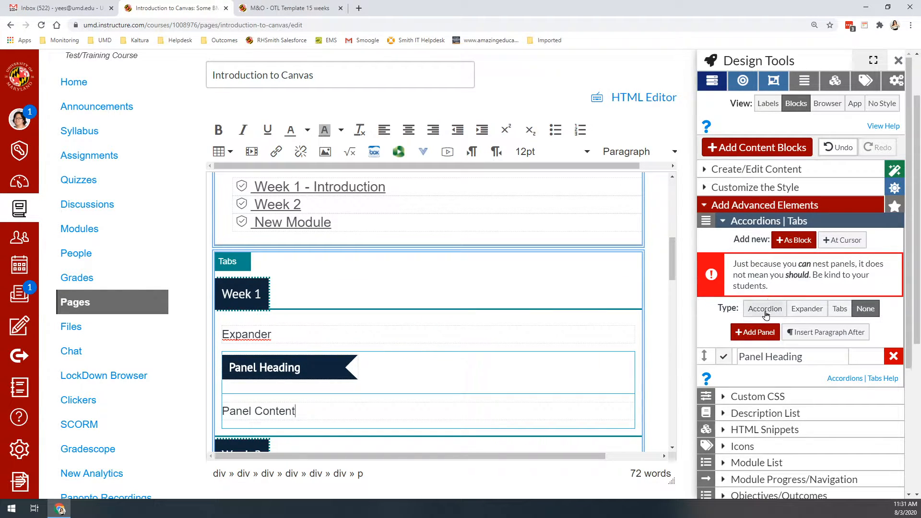
left_click(796, 319)
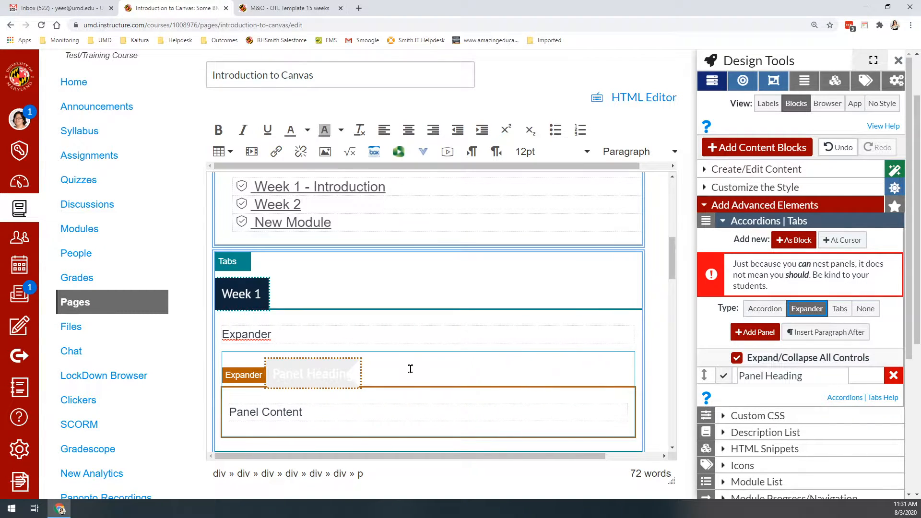
scroll(411, 369, "down", 2)
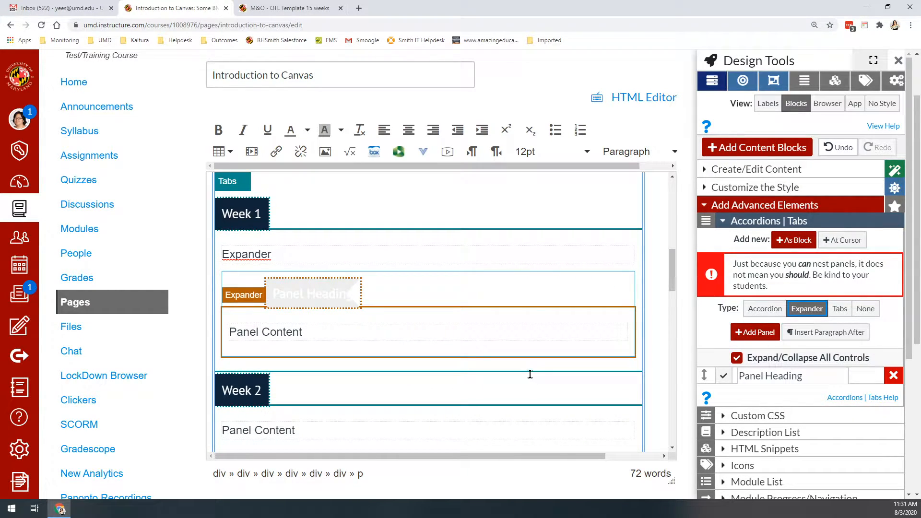
left_click(764, 308)
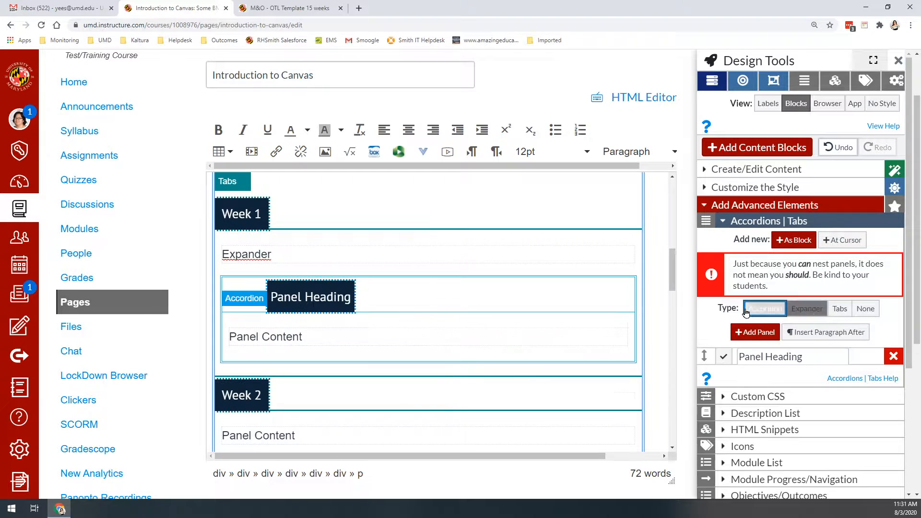
Step: Change the text line above the nested widget in the Week 1 tab to "Accordion"
double_click(239, 252)
type("A")
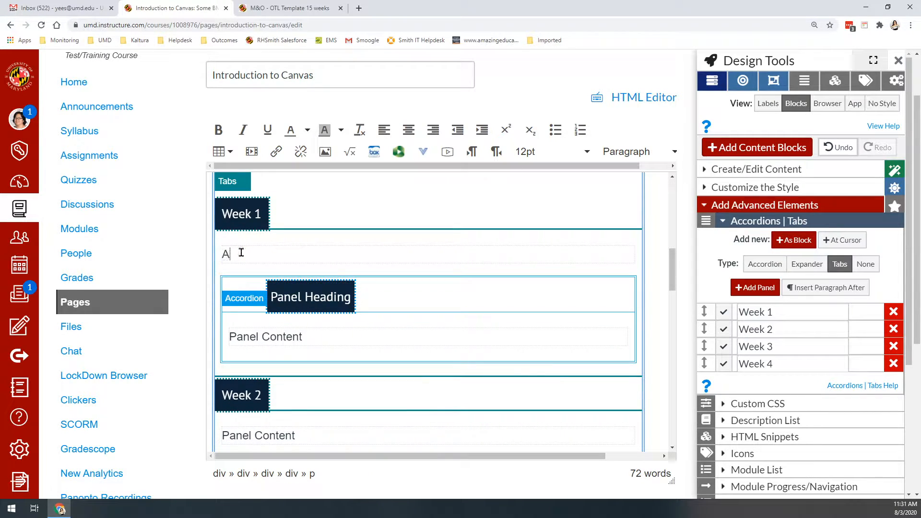
type("ccordion")
Step: Name the nested accordion's first panel "Read" and add a second panel named "Watch"
left_click(291, 336)
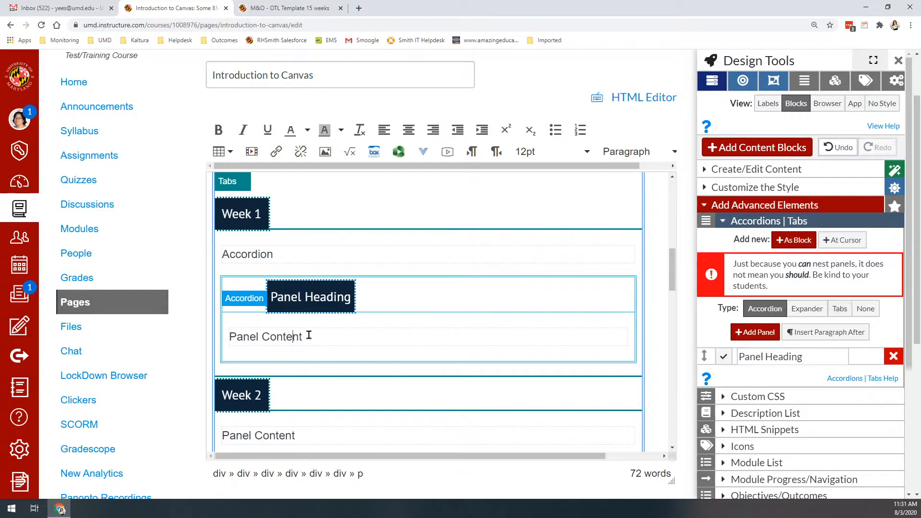
triple_click(776, 357)
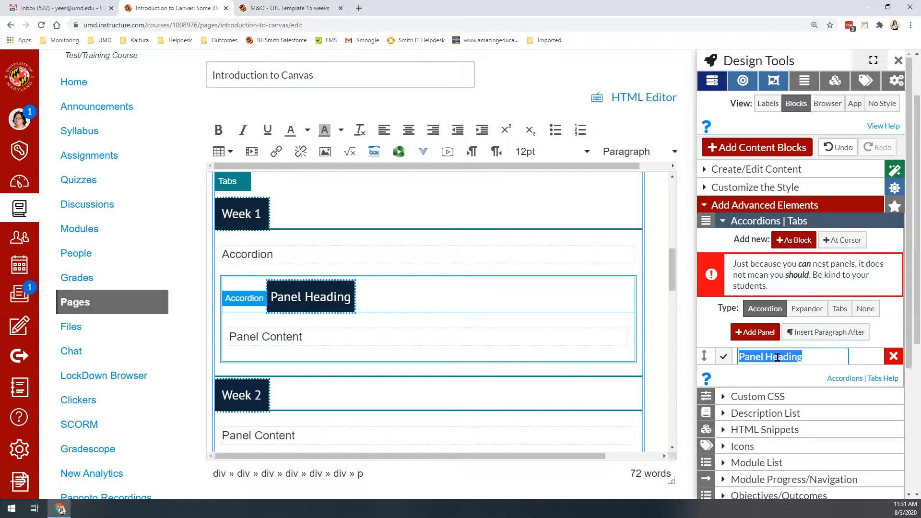
type("Read")
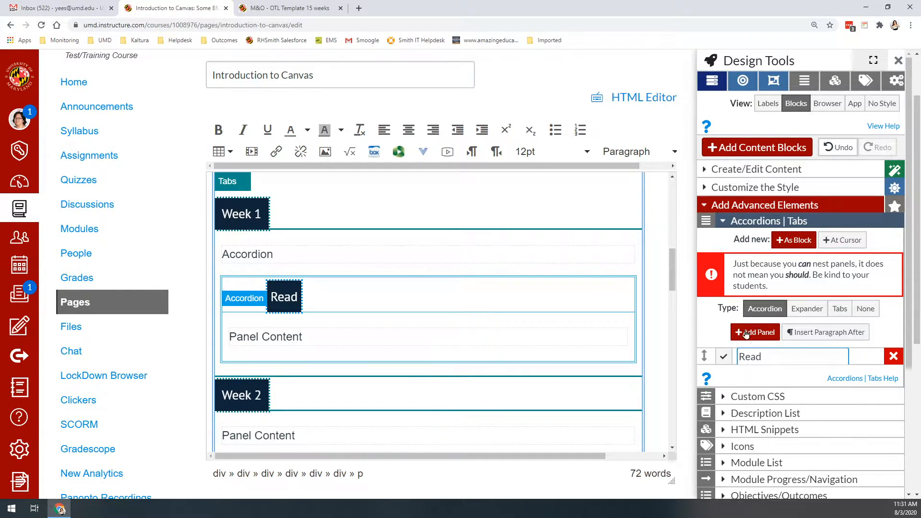
left_click(755, 332)
triple_click(768, 373)
type("Watch")
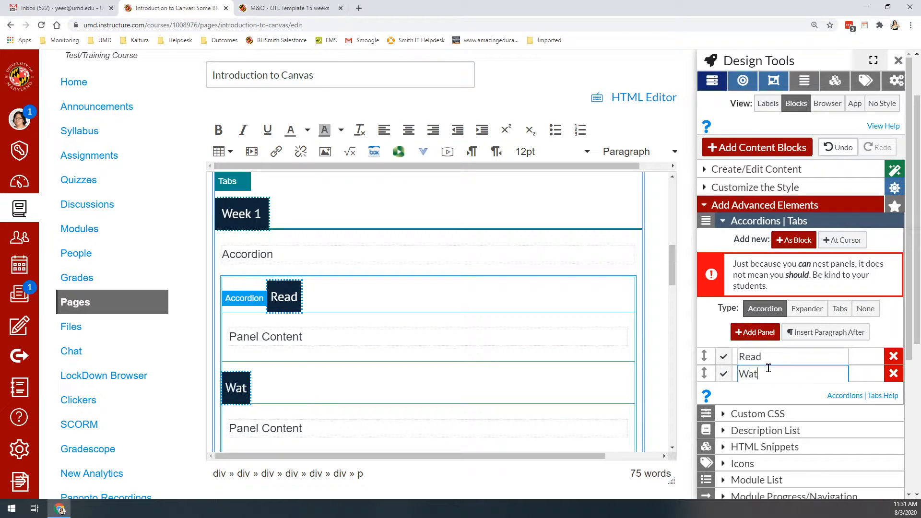
Step: Add a third panel named "Complete" to the accordion in the Week 1 tab
left_click(756, 336)
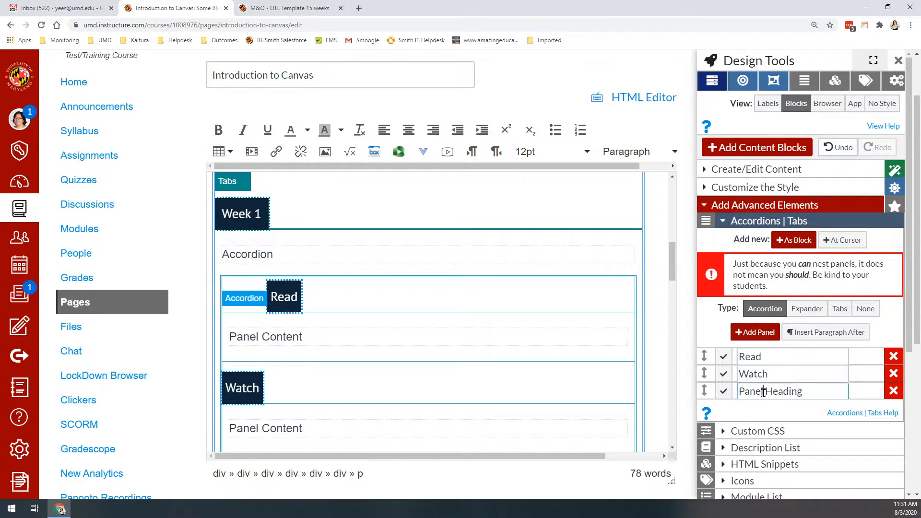
triple_click(756, 391)
type("Compl")
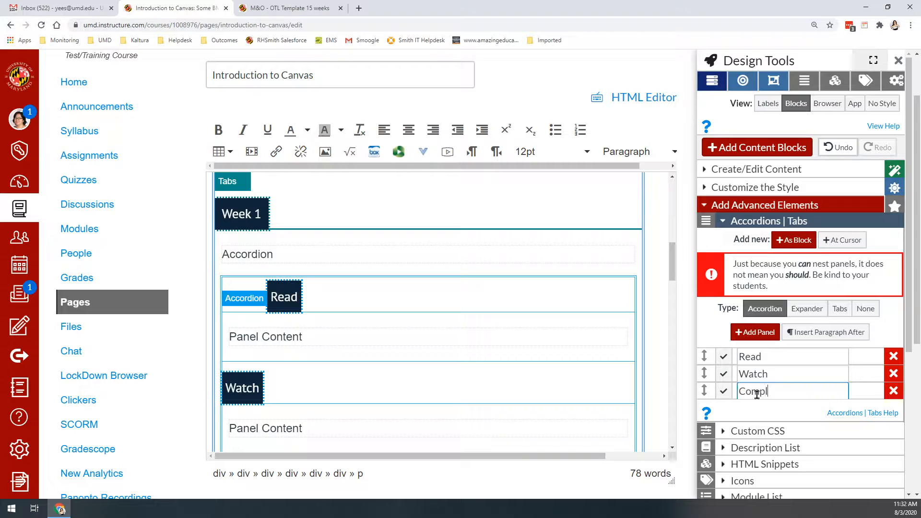
type("ete")
scroll(308, 312, "down", 1)
scroll(274, 250, "up", 1)
scroll(264, 270, "down", 1)
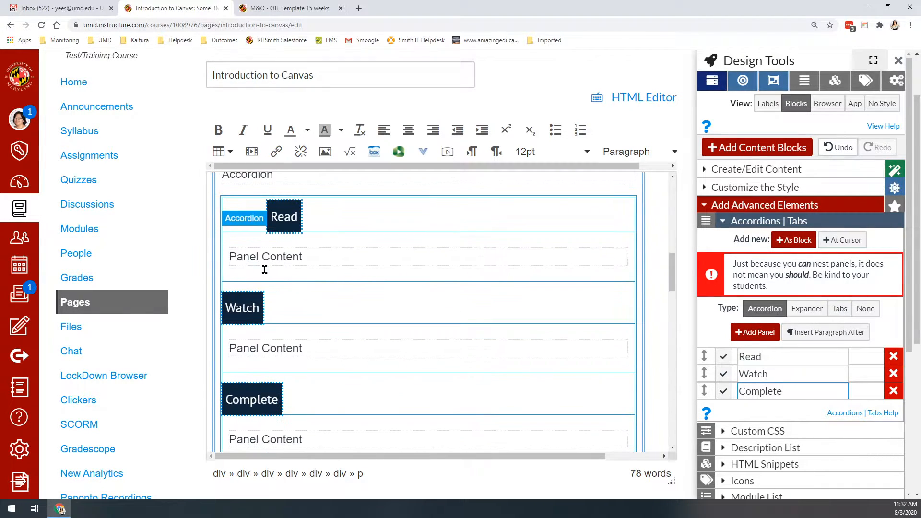
scroll(335, 422, "down", 5)
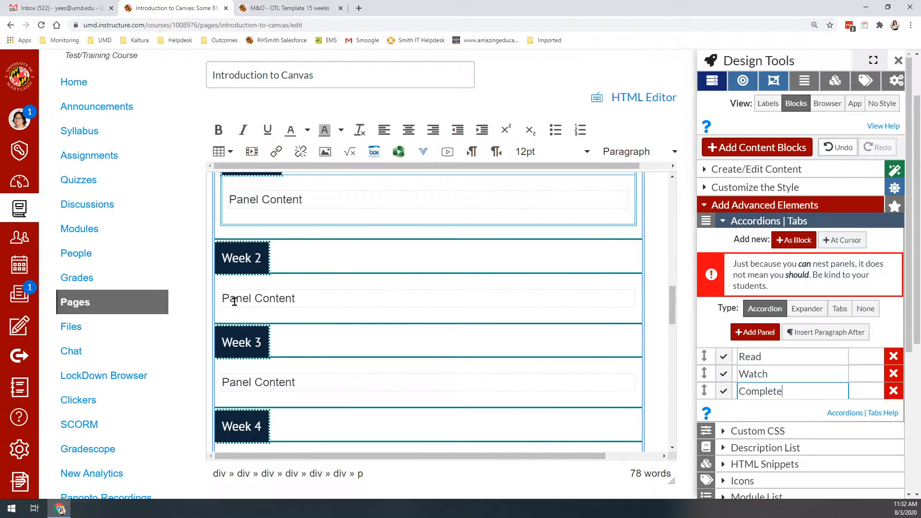
Step: Replace the Week 2 tab's placeholder text with "Expander" and nest a panel widget of type Expander on a new line below it
triple_click(233, 300)
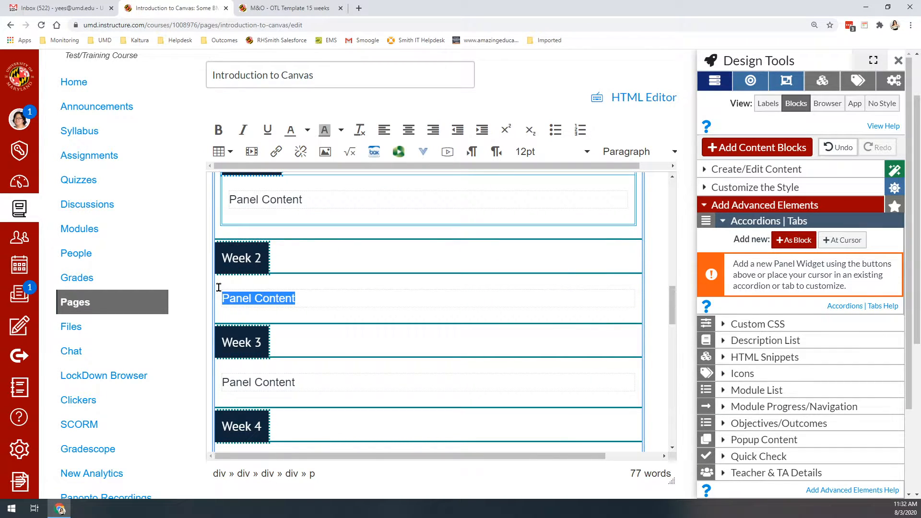
type("Expa")
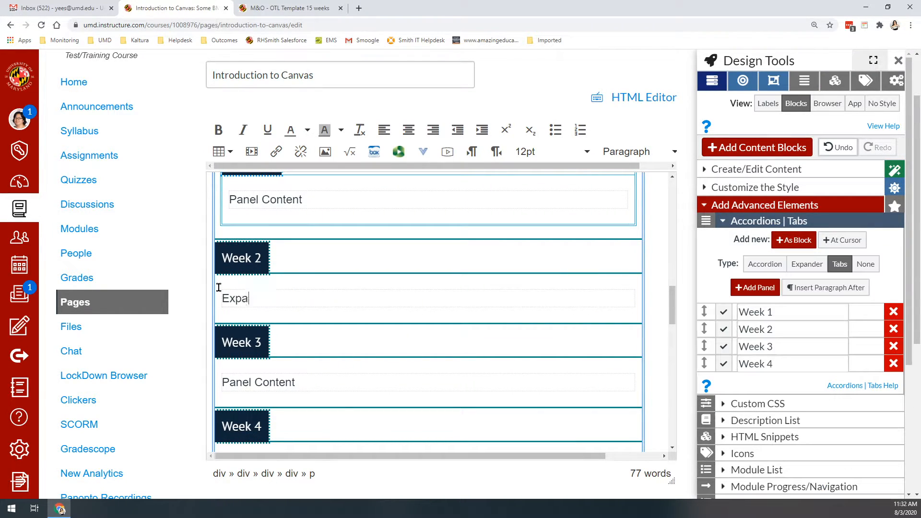
type("nder")
key("Return")
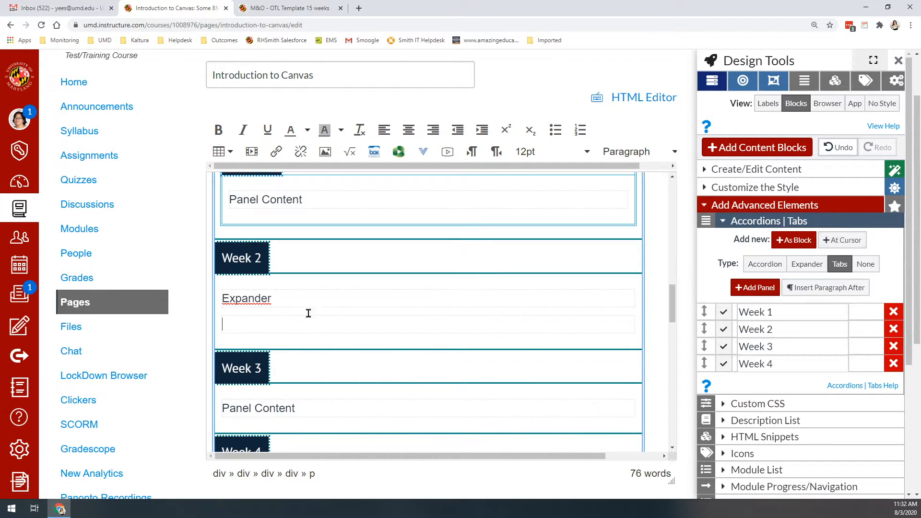
left_click(844, 241)
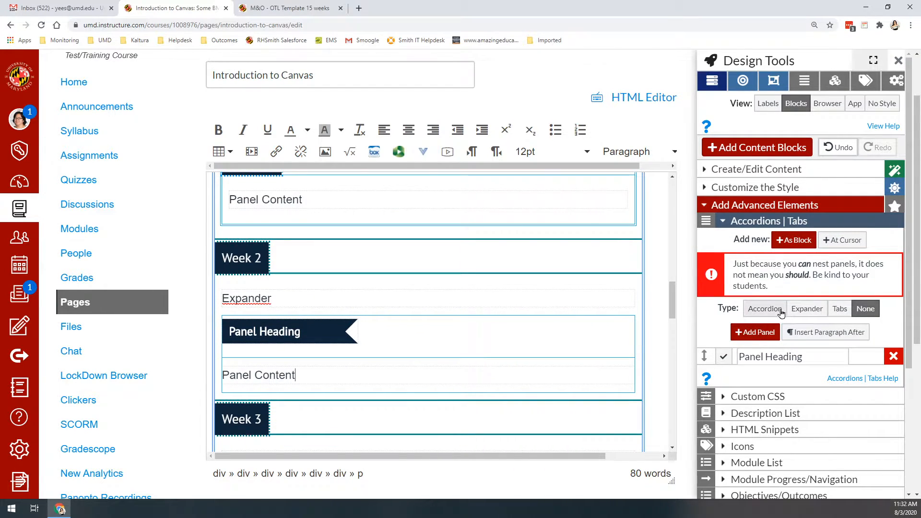
left_click(800, 311)
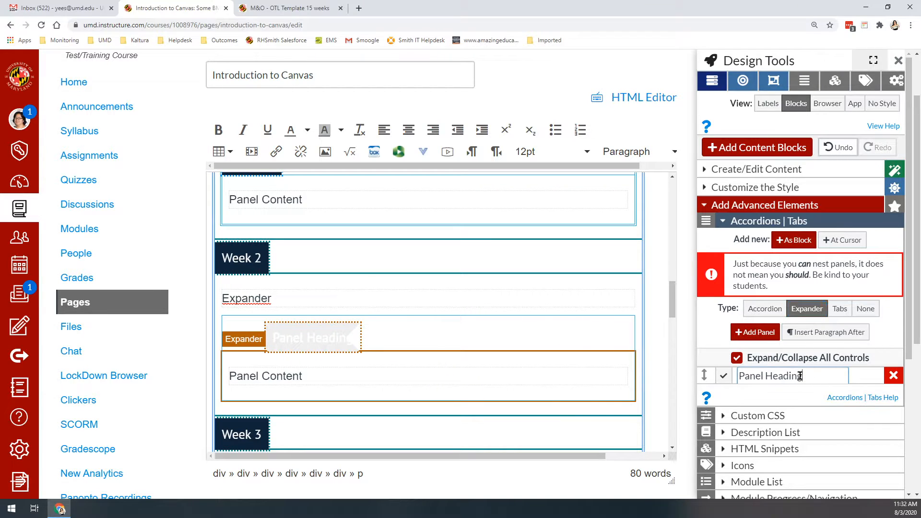
Step: Name the first panel of the Week 2 expander "Read"
triple_click(800, 376)
type("E")
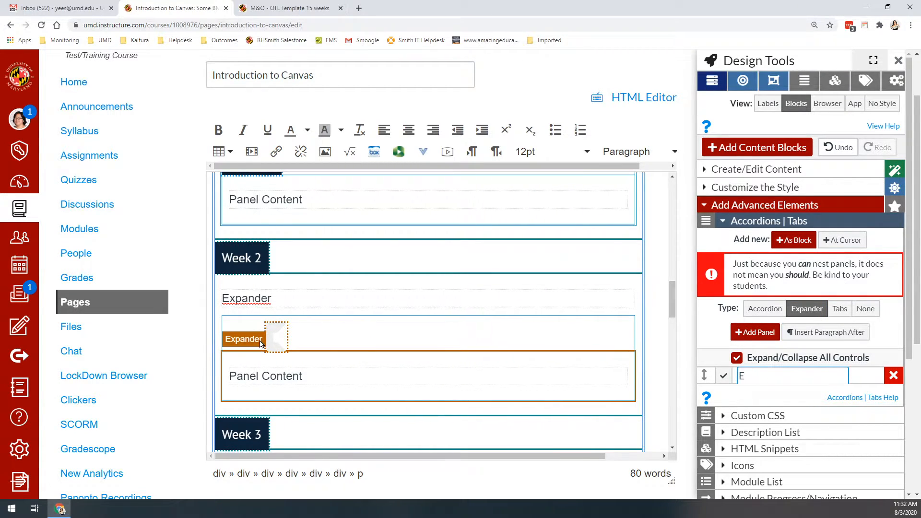
scroll(260, 344, "up", 5)
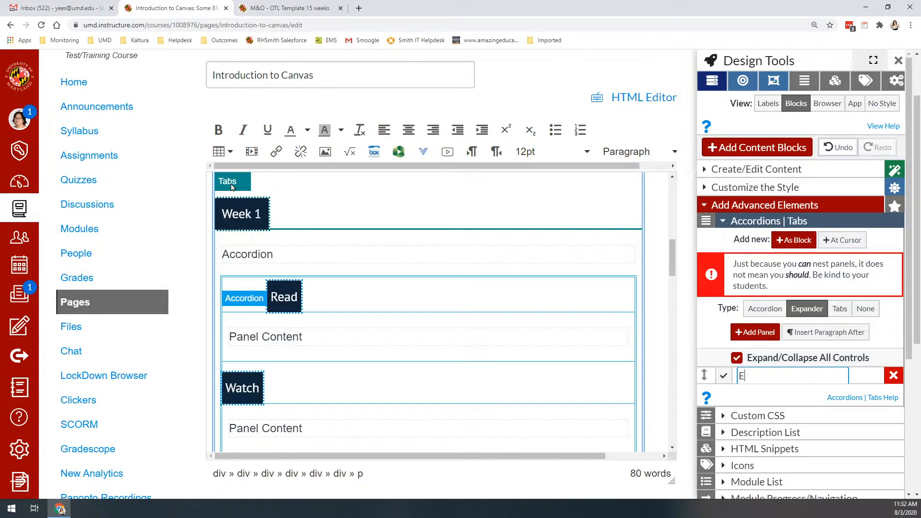
scroll(283, 329, "down", 5)
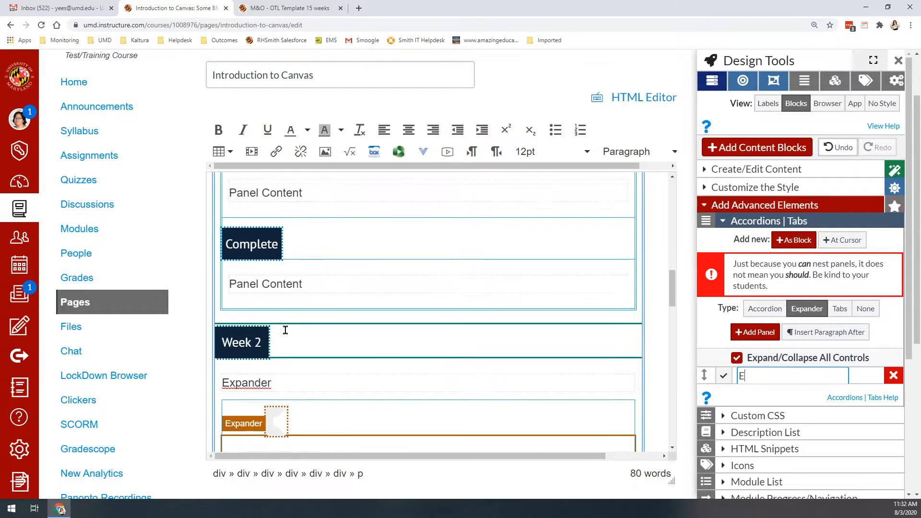
scroll(289, 433, "down", 2)
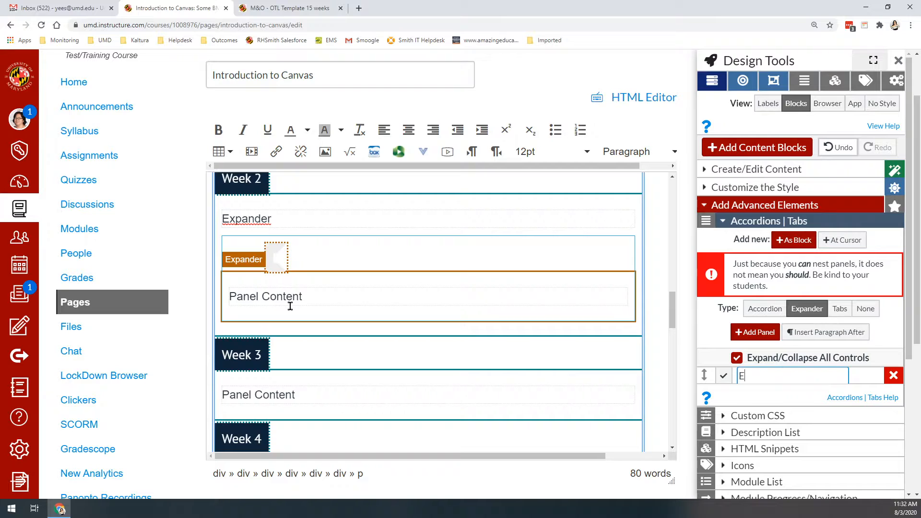
double_click(777, 372)
double_click(777, 375)
type("Read")
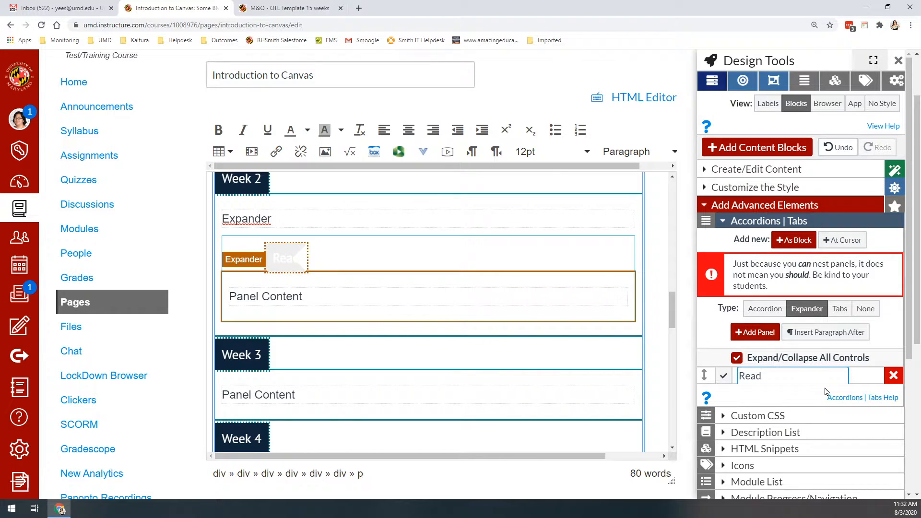
Step: Add two more panels named "Watch" and "Complete" to the Week 2 expander
left_click(755, 333)
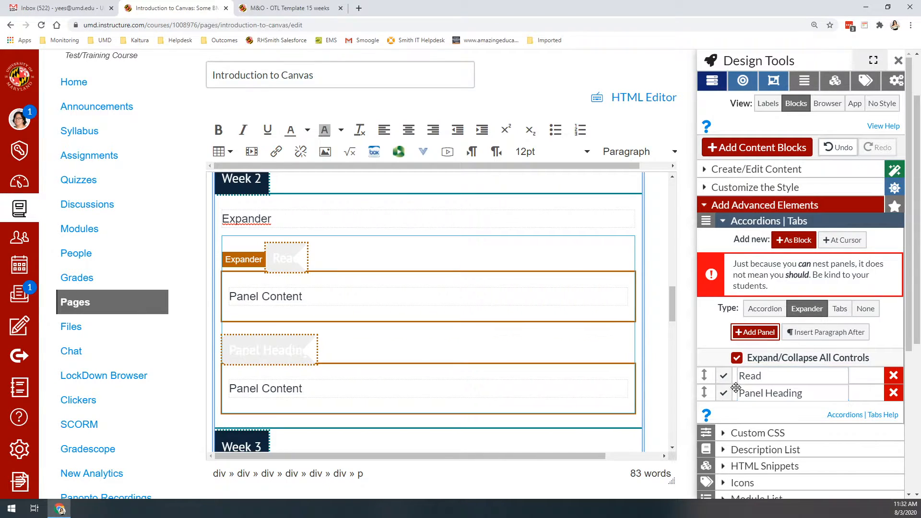
triple_click(759, 393)
type("Watch")
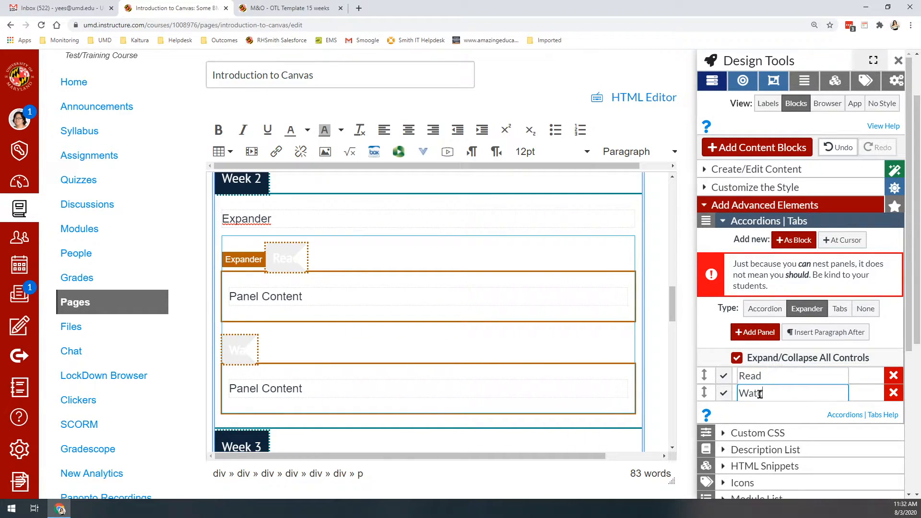
left_click(759, 332)
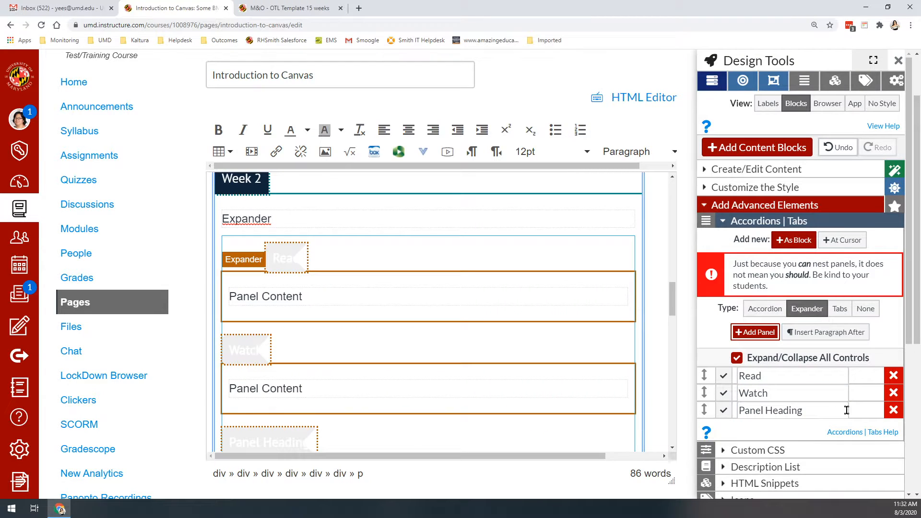
double_click(784, 413)
triple_click(784, 413)
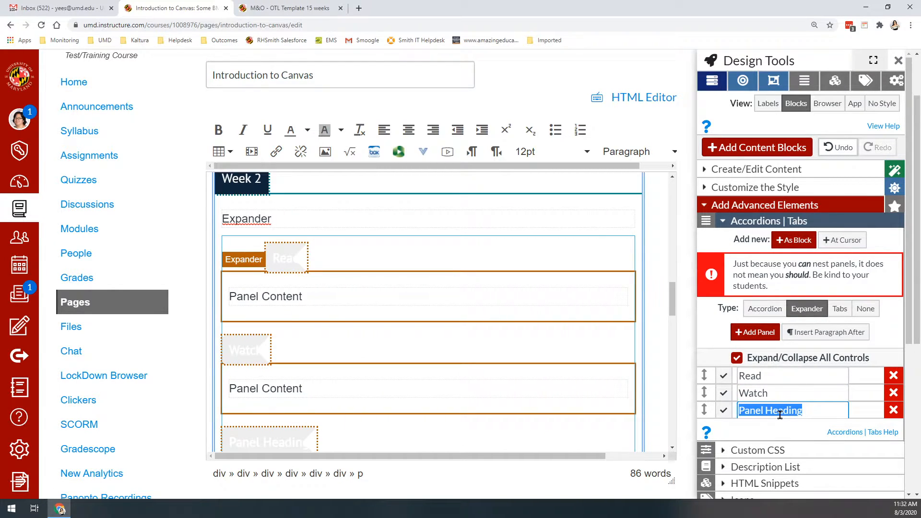
type("Complete")
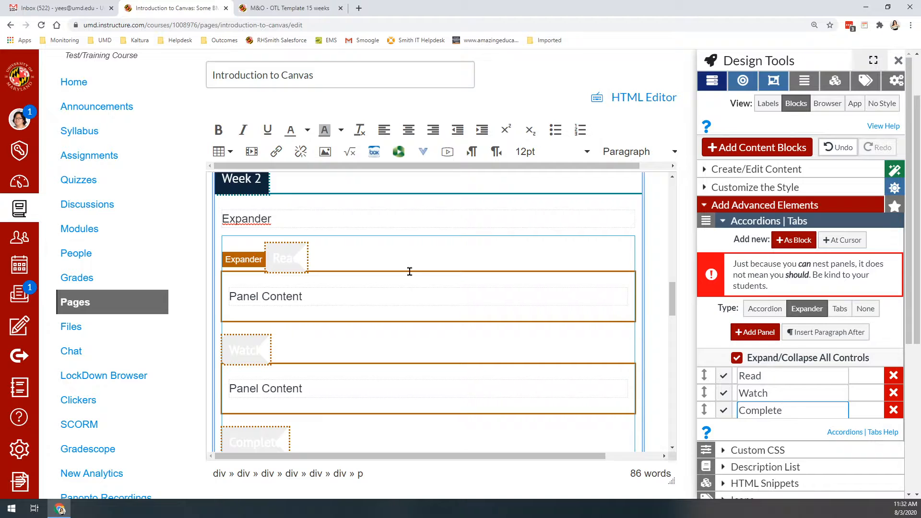
Step: Replace the Week 3 tab's placeholder content with a nested panel widget of type Expander
scroll(410, 273, "down", 3)
scroll(417, 288, "up", 5)
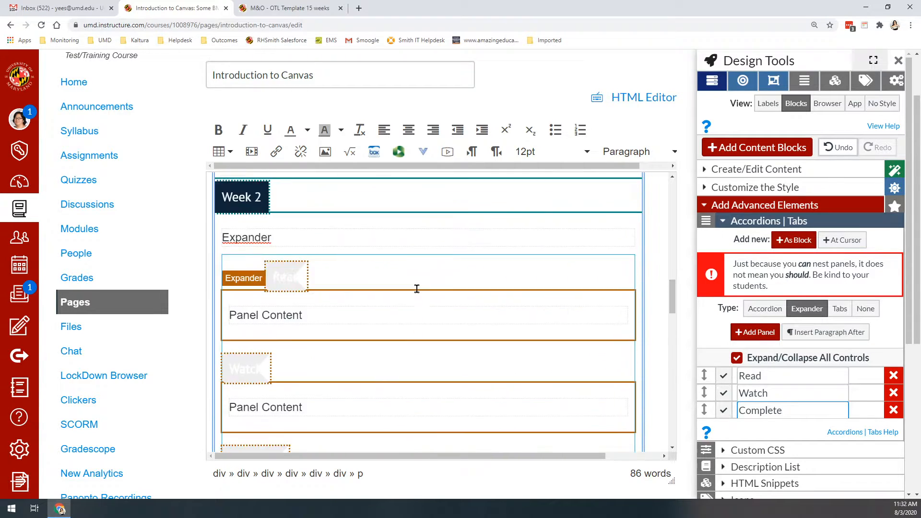
scroll(304, 337, "up", 3)
scroll(301, 340, "down", 1)
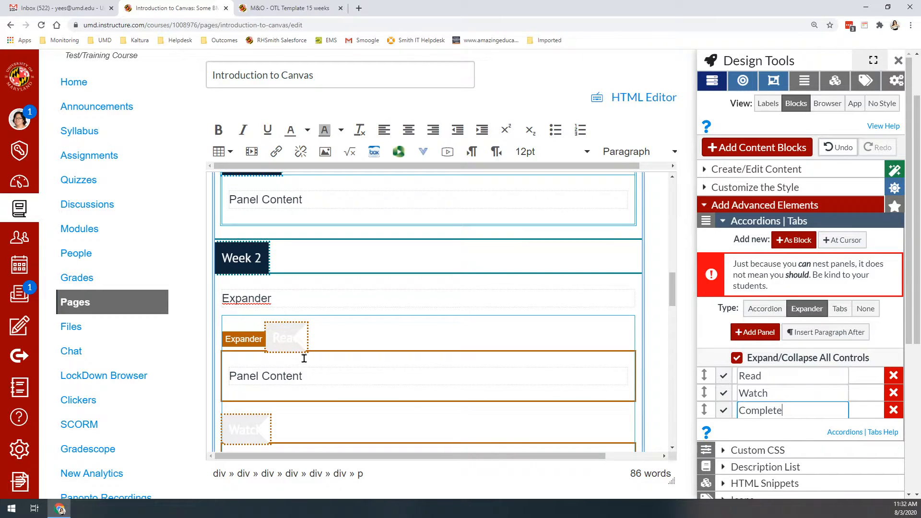
scroll(377, 366, "down", 3)
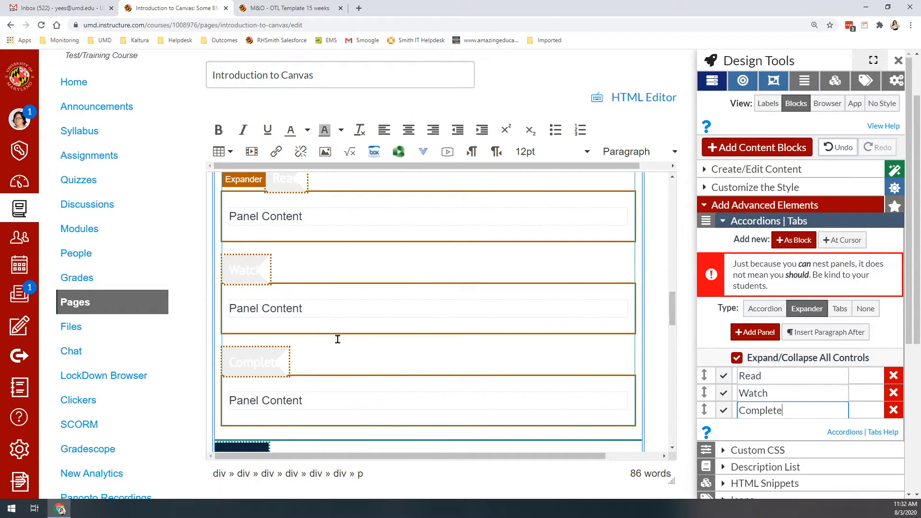
scroll(337, 339, "down", 3)
triple_click(242, 339)
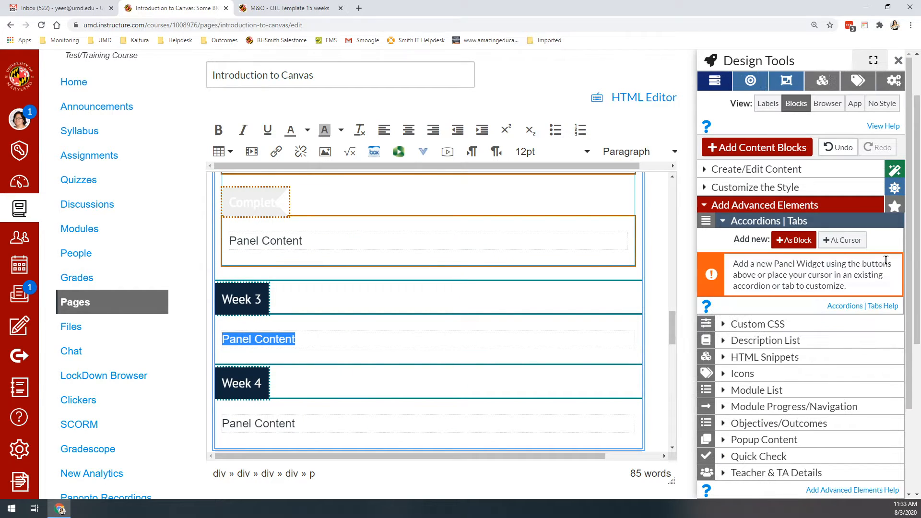
left_click(848, 241)
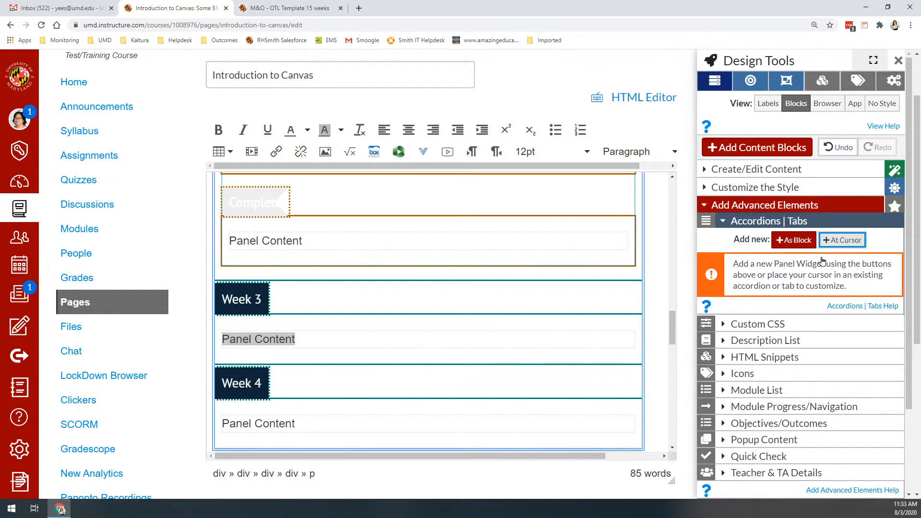
left_click(815, 314)
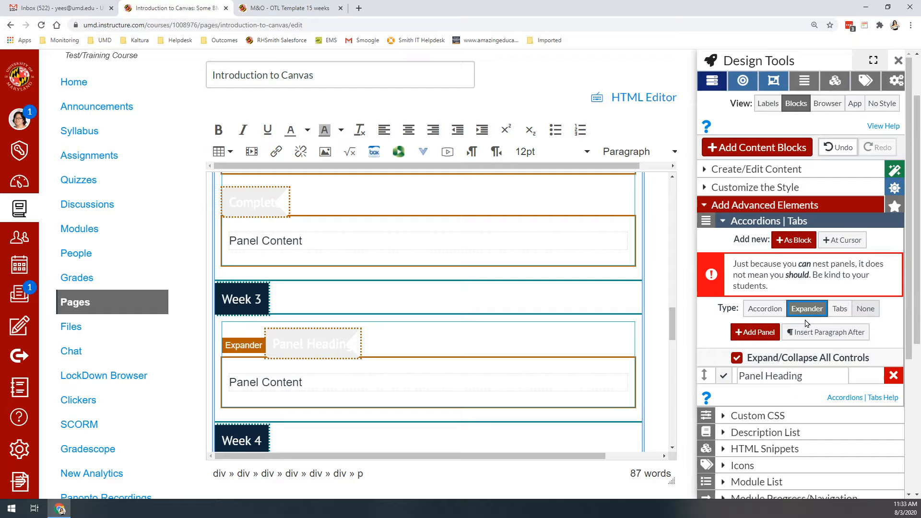
Step: Name the Week 3 expander's first panel "Read" and add a second panel named "Watch"
triple_click(775, 375)
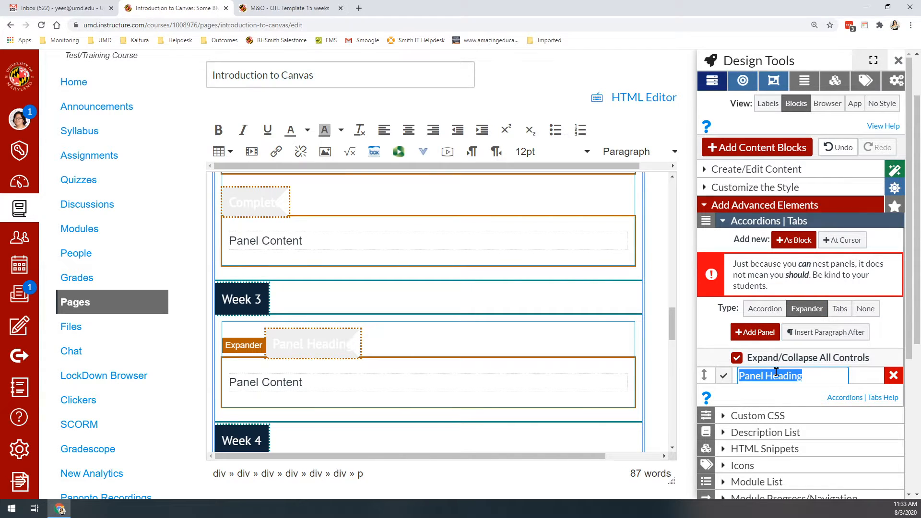
type("Read")
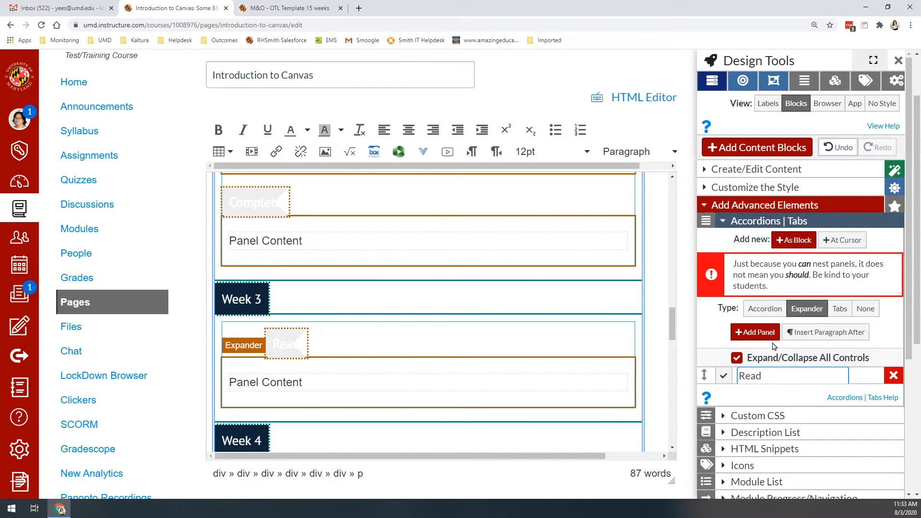
left_click(755, 332)
triple_click(768, 394)
type("Wta")
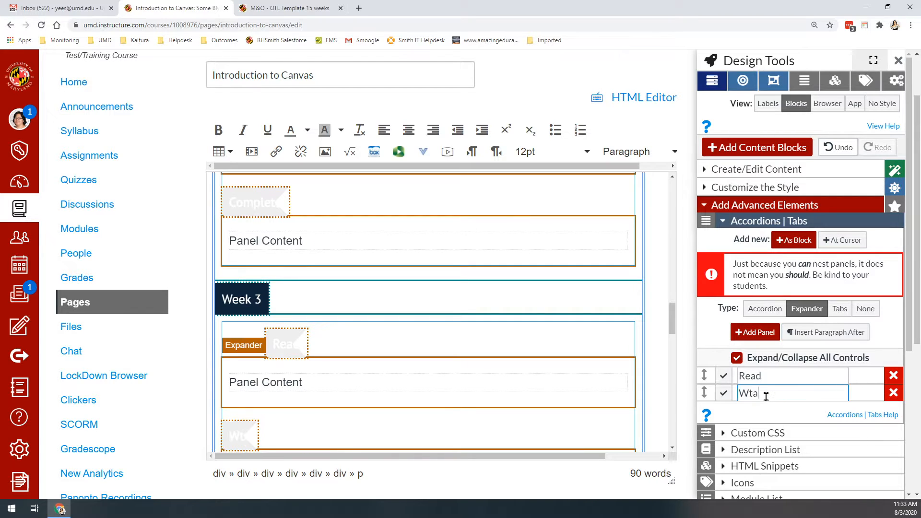
key("BackSpace")
key("BackSpace")
type("atch")
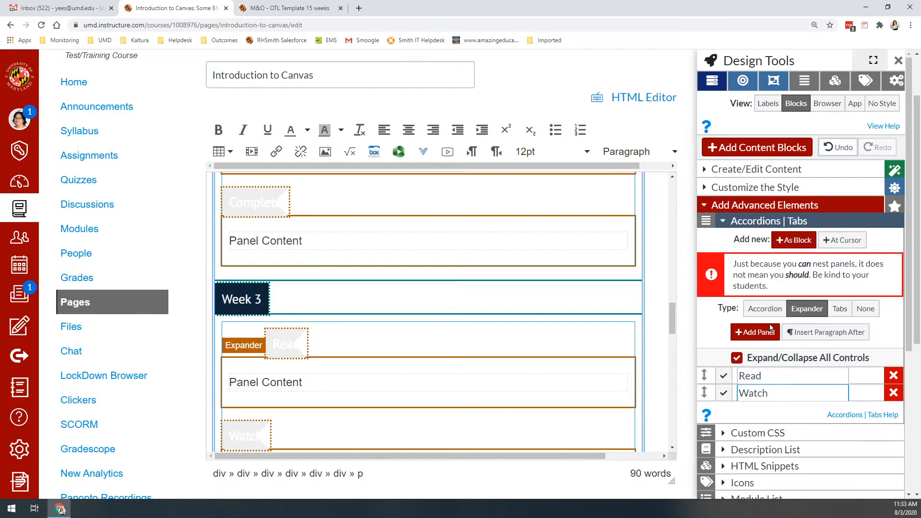
Step: Add a third panel named "Complete" to the Week 3 expander
left_click(757, 332)
triple_click(780, 416)
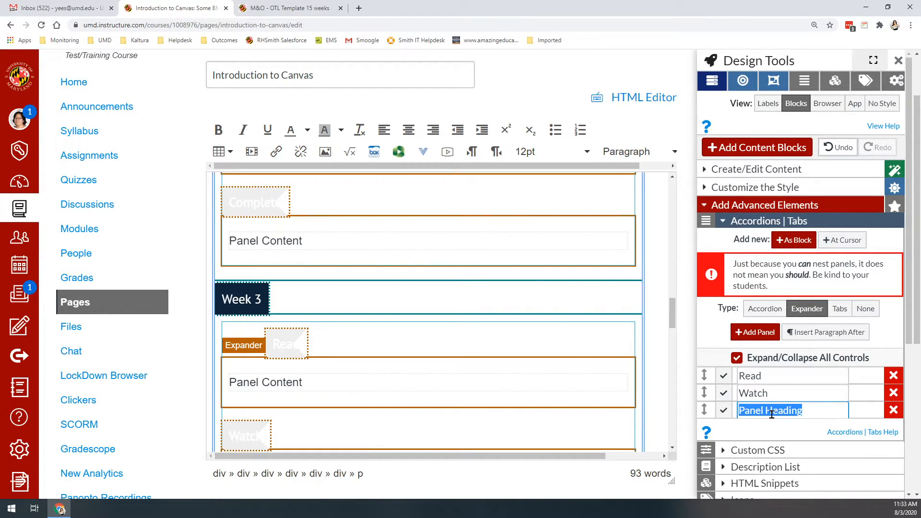
type("Complete")
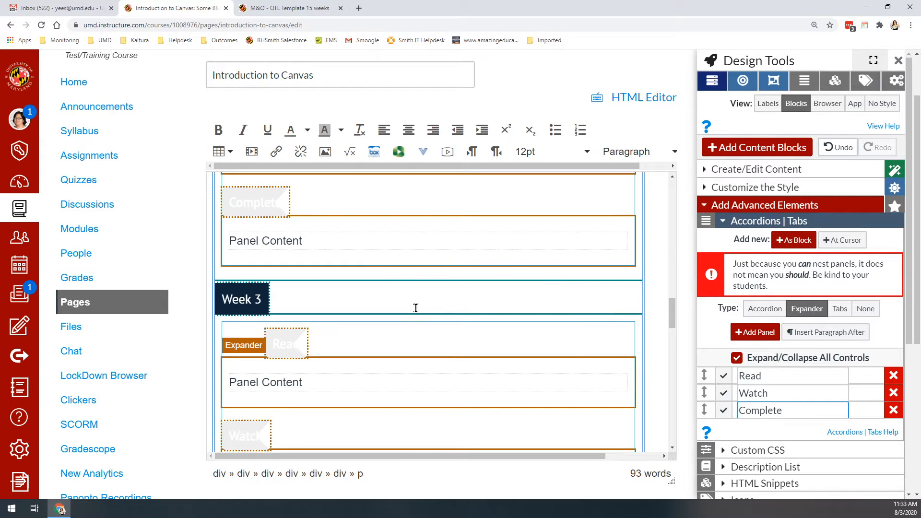
Step: Save the edited Introduction to Canvas page
scroll(416, 307, "down", 3)
scroll(298, 438, "down", 5)
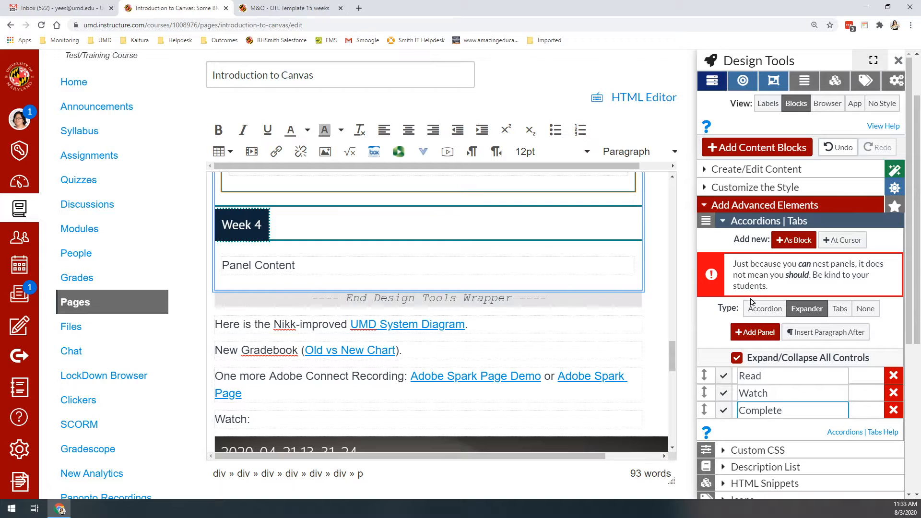
scroll(654, 432, "down", 5)
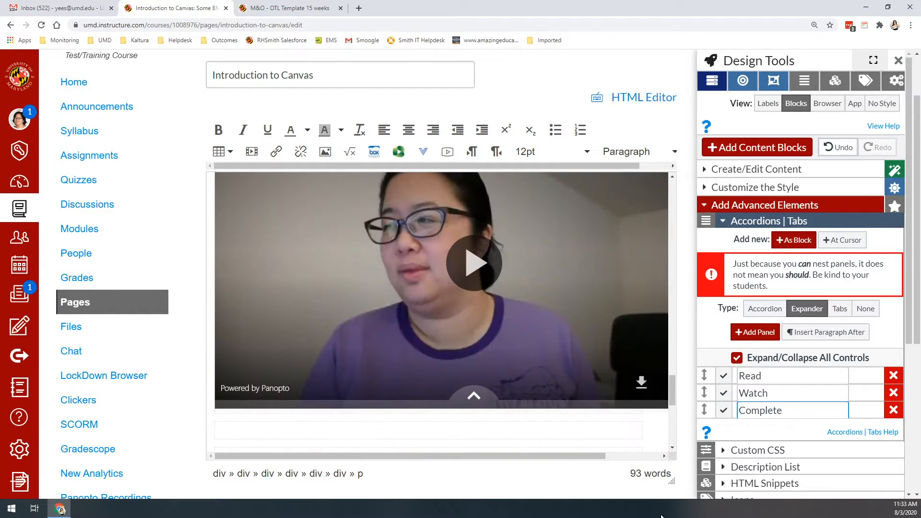
scroll(664, 489, "down", 5)
left_click(657, 388)
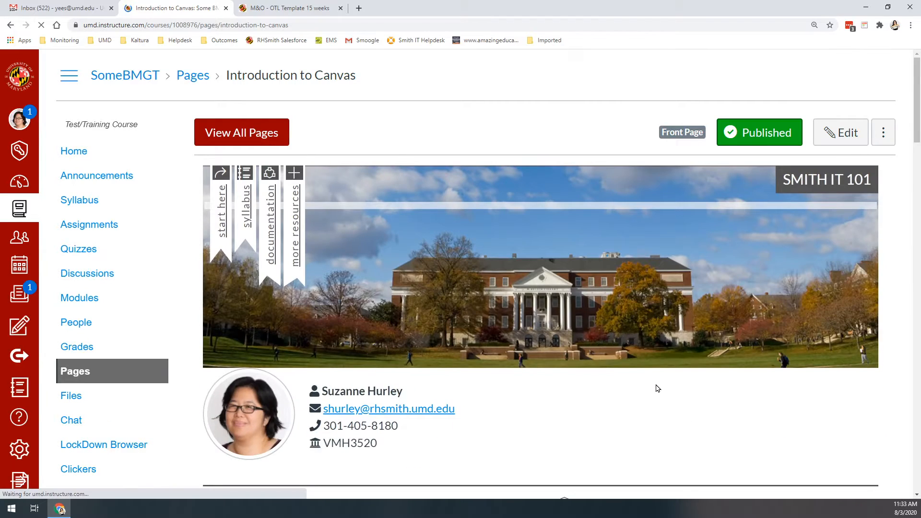
Step: View the Week 2, Week 3 and Week 4 tabs on the saved page, then return to Week 1
scroll(652, 336, "down", 4)
scroll(647, 294, "down", 4)
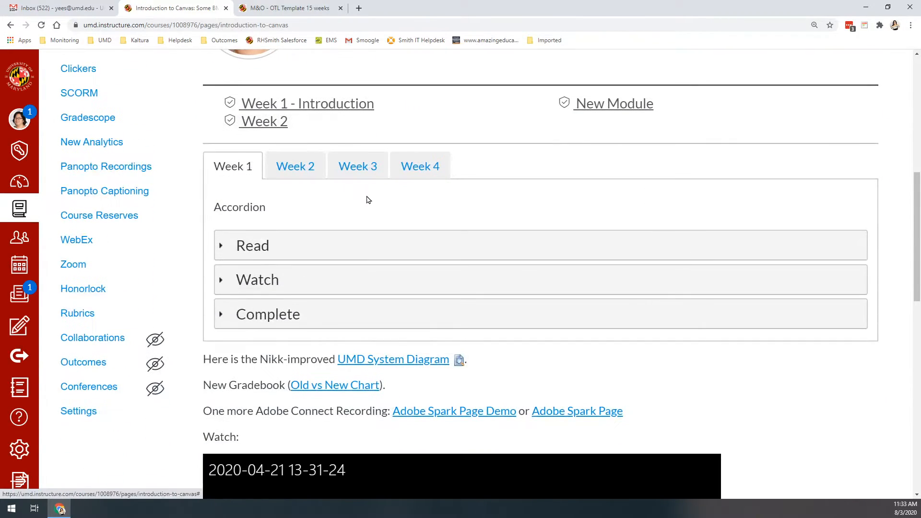
left_click(300, 167)
left_click(377, 166)
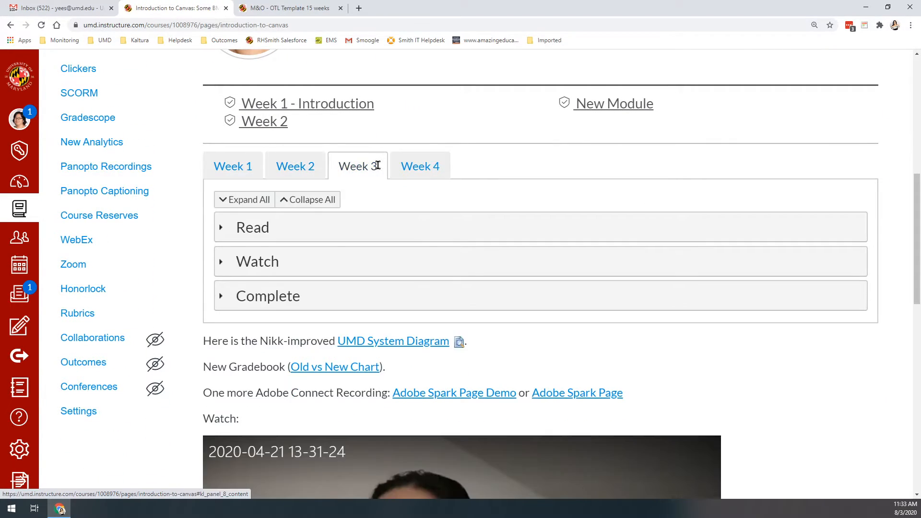
left_click(411, 166)
left_click(242, 172)
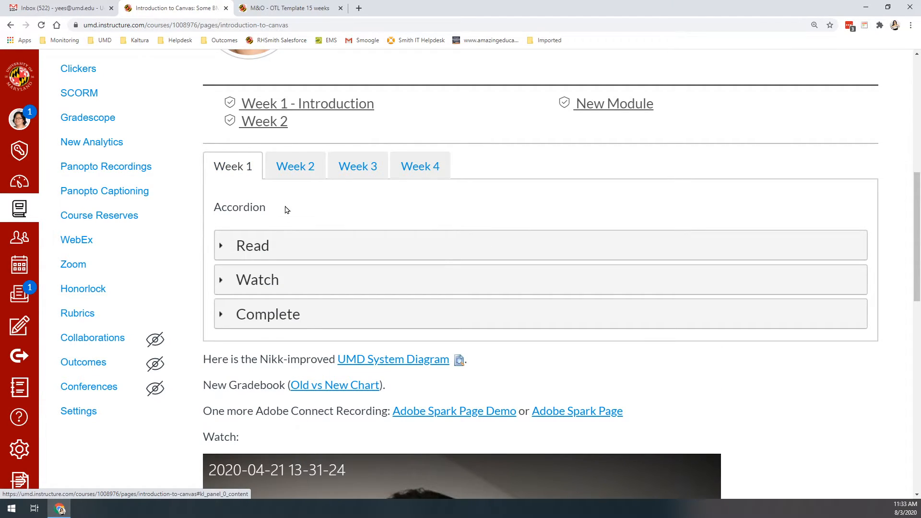
Step: Open the Read, Watch and Complete panels of the Week 1 accordion one after another to check their behaviour
left_click(315, 248)
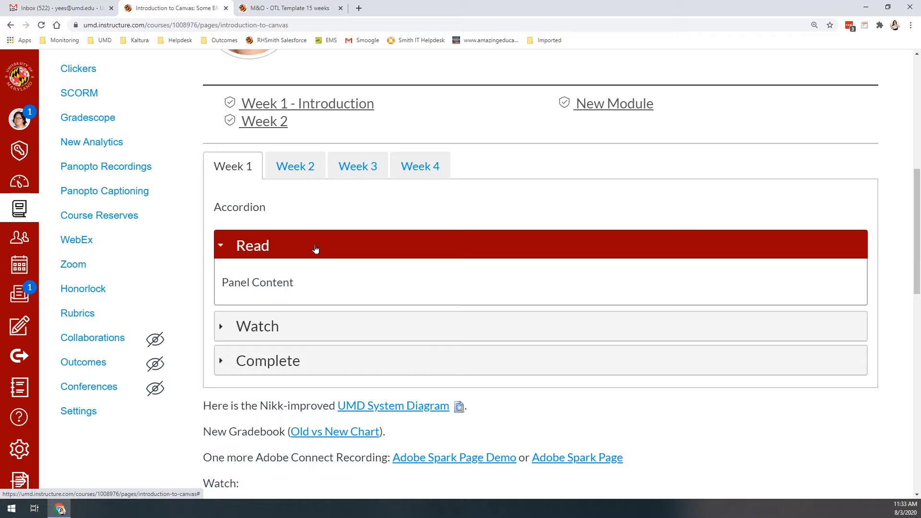
left_click(298, 326)
left_click(298, 407)
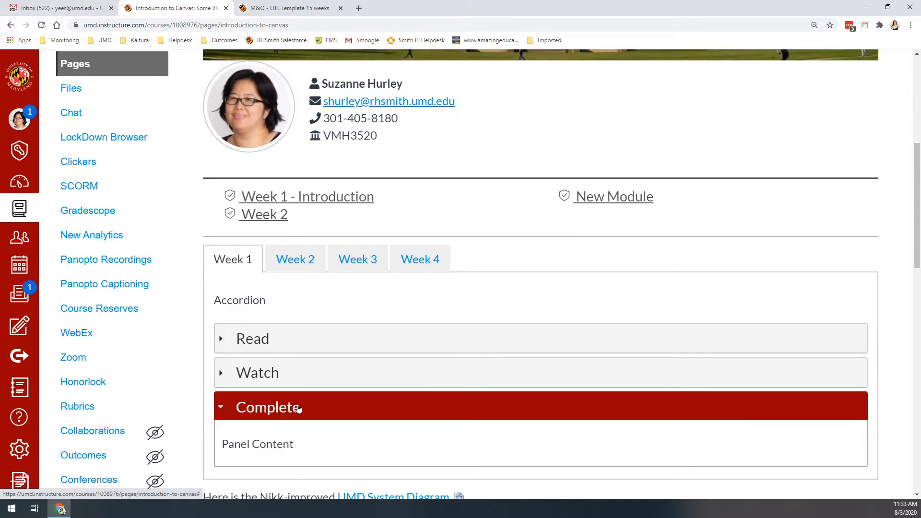
Step: Check the Week 2 expander on the saved page by opening its Read, Watch and Complete panels, then collapsing them all together
left_click(293, 266)
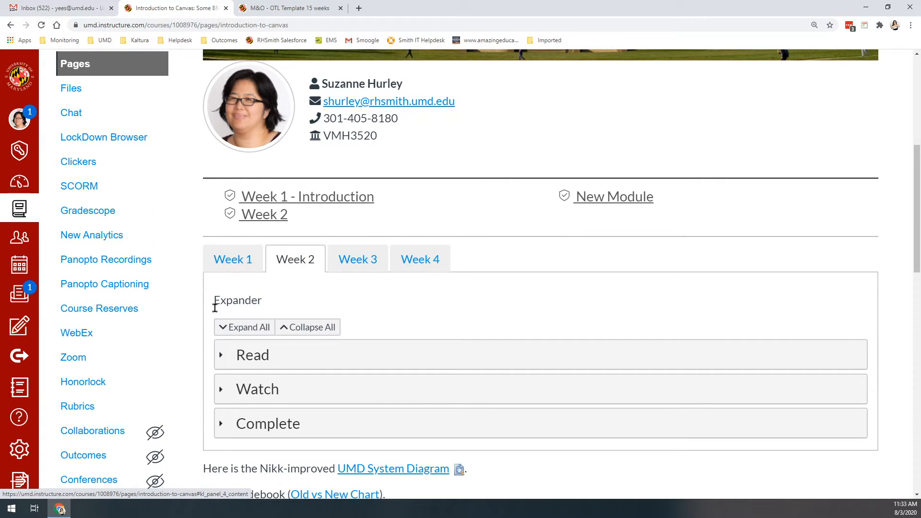
left_click(246, 354)
left_click(274, 448)
scroll(271, 432, "down", 3)
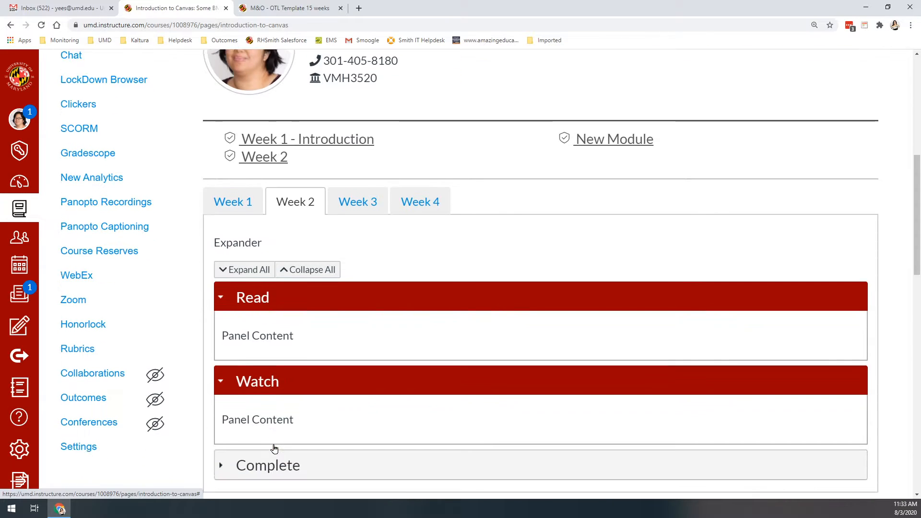
left_click(264, 372)
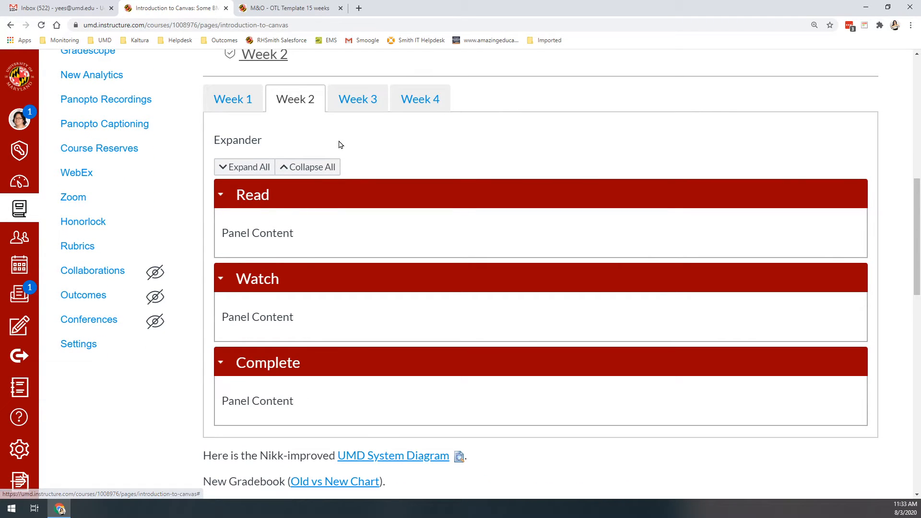
left_click(322, 171)
Step: View the contents of the Week 3 and Week 4 tabs, then return to the Week 1 tab
left_click(356, 102)
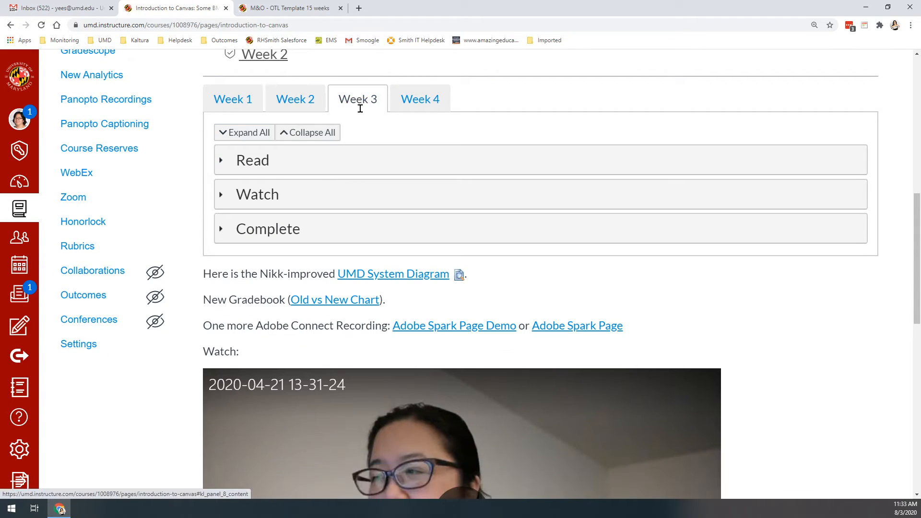
left_click(421, 98)
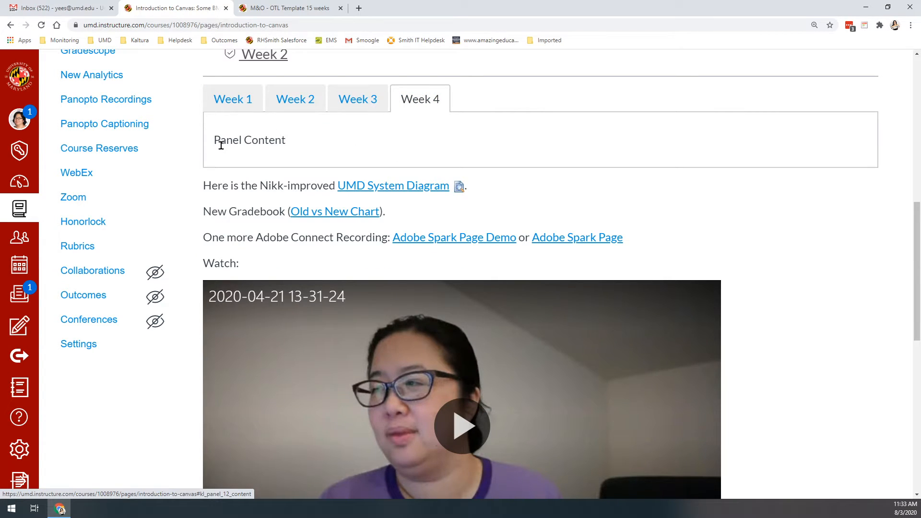
left_click(222, 98)
Step: Reopen the Introduction to Canvas page for editing and change the Week 1 Read/Watch/Complete panel group from Accordion to Expander
scroll(378, 154, "up", 5)
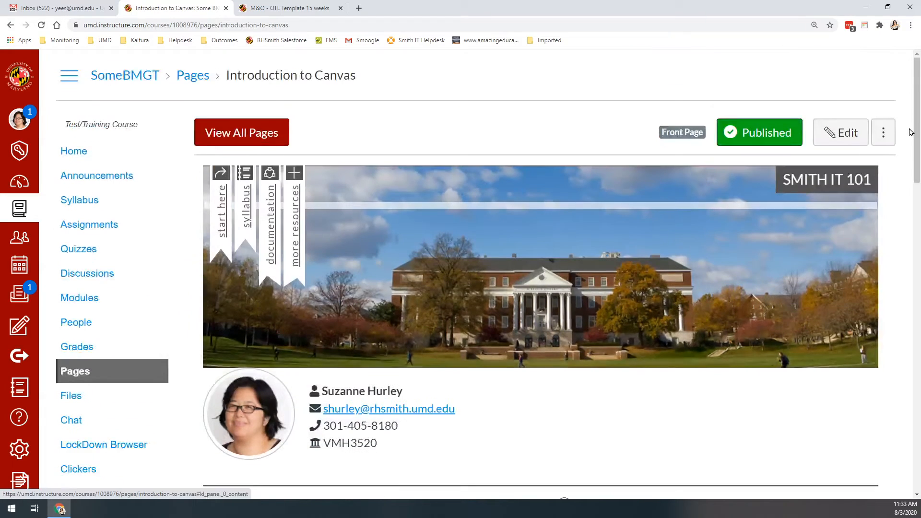
left_click(839, 132)
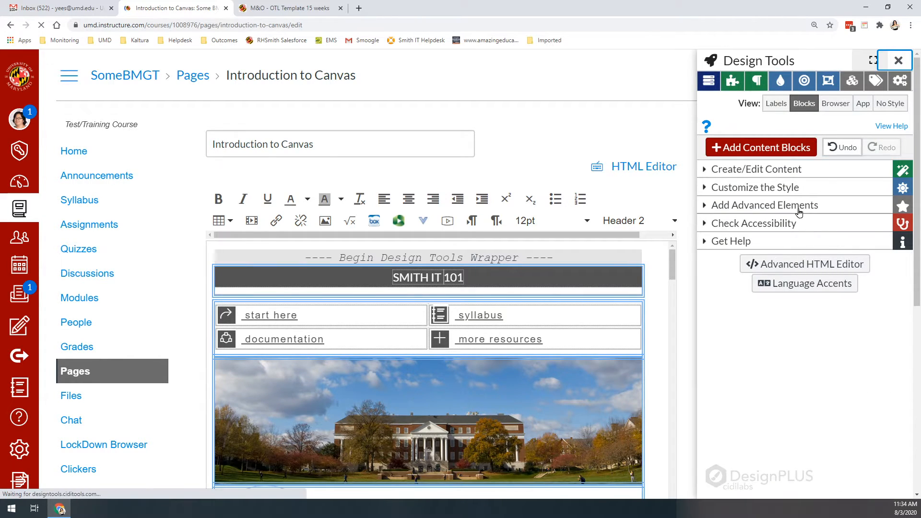
left_click(799, 206)
scroll(414, 363, "down", 5)
scroll(414, 363, "down", 6)
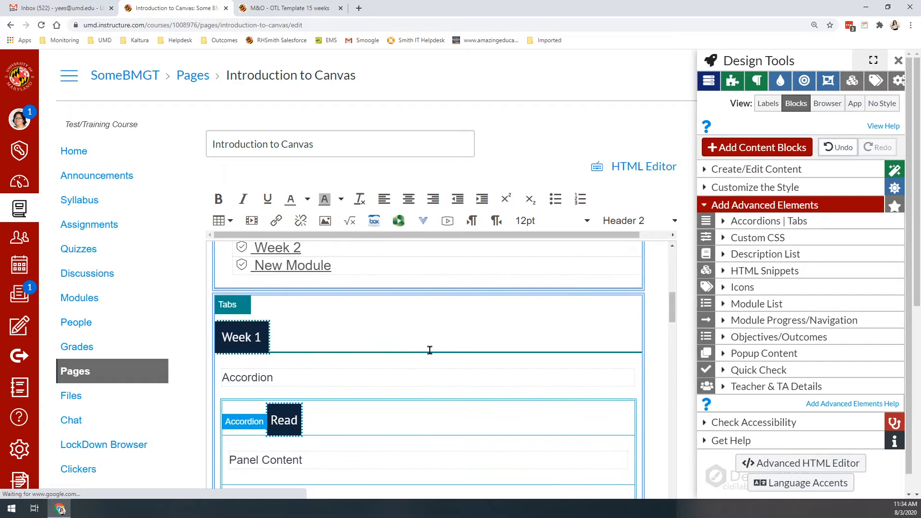
left_click(287, 260)
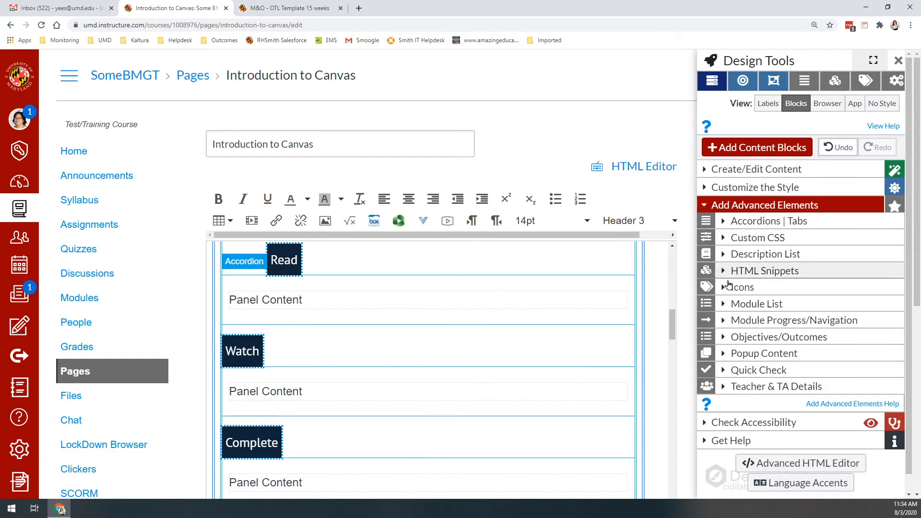
left_click(800, 224)
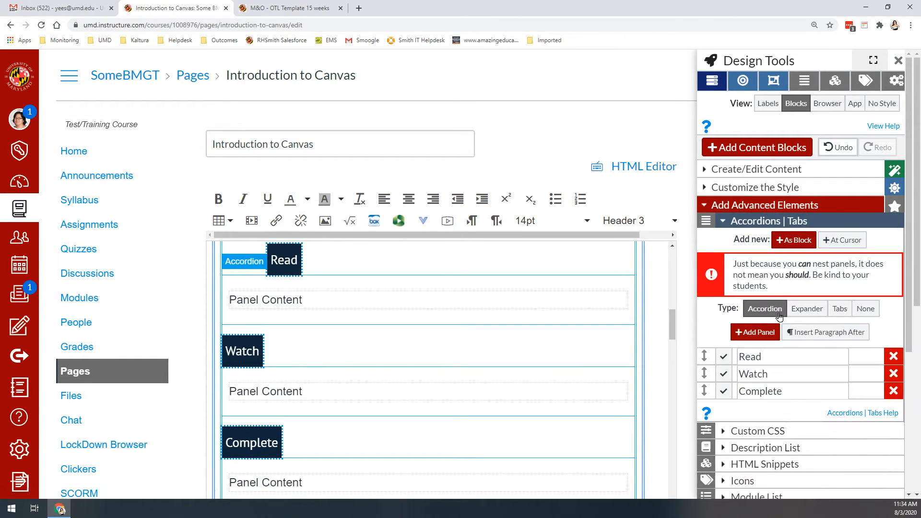
left_click(807, 308)
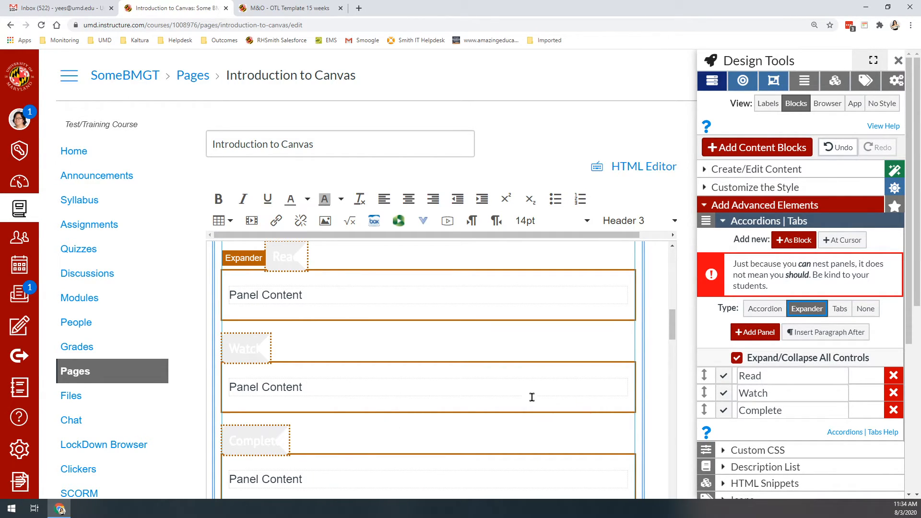
Step: Rearrange the content blocks so the Week 1 tabs block sits directly below the Banner Image and above the instructor contact block
left_click(756, 169)
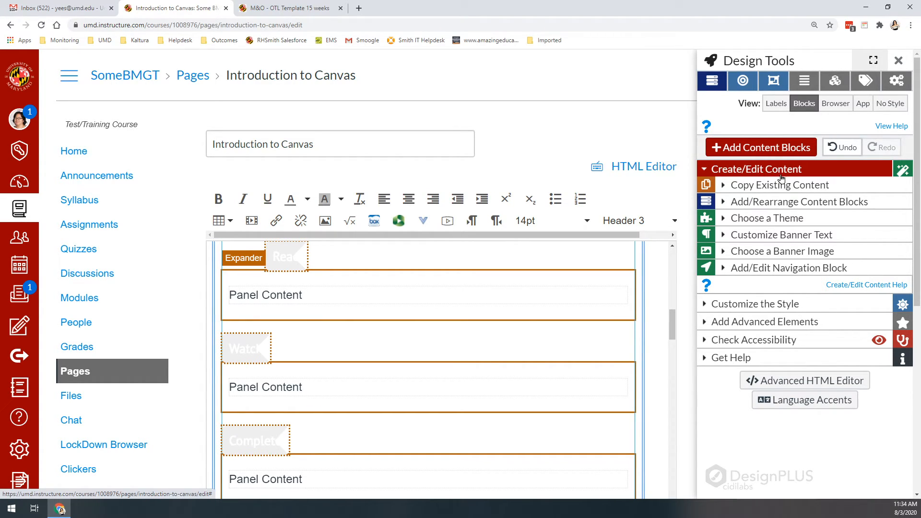
left_click(767, 201)
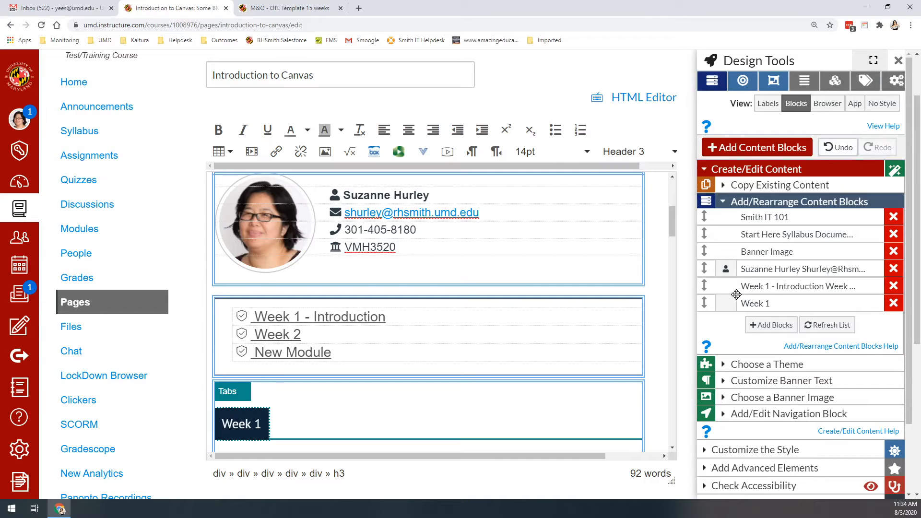
left_click_drag(761, 302, 757, 271)
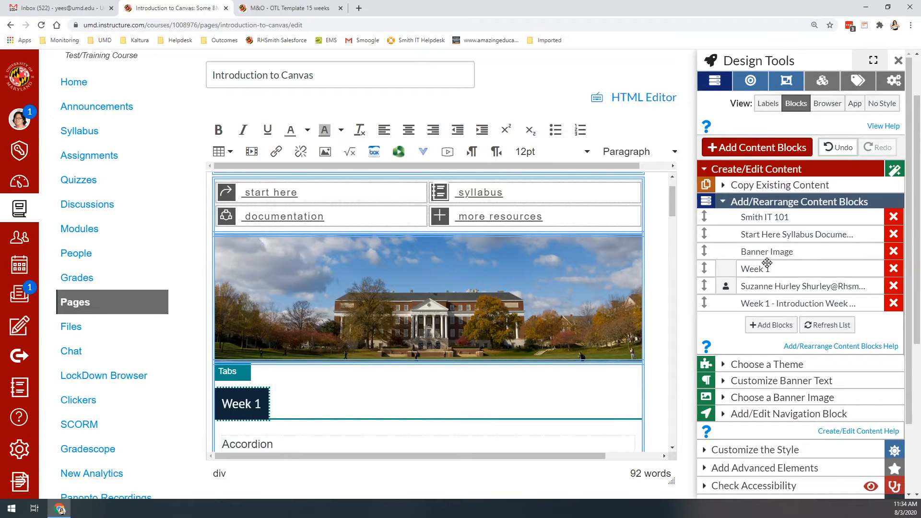
Step: Try the Week 1 block above the Banner Image, then put it back directly below the banner
left_click_drag(762, 272, 763, 250)
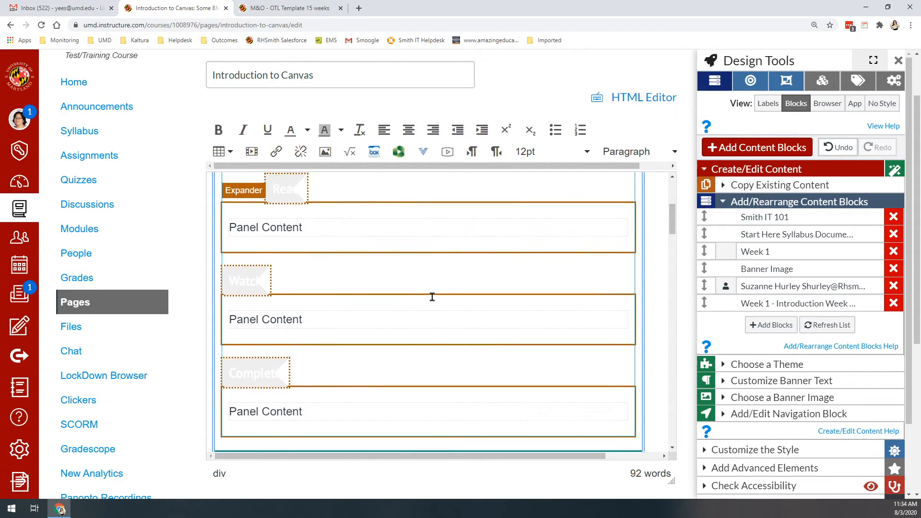
scroll(431, 295, "down", 10)
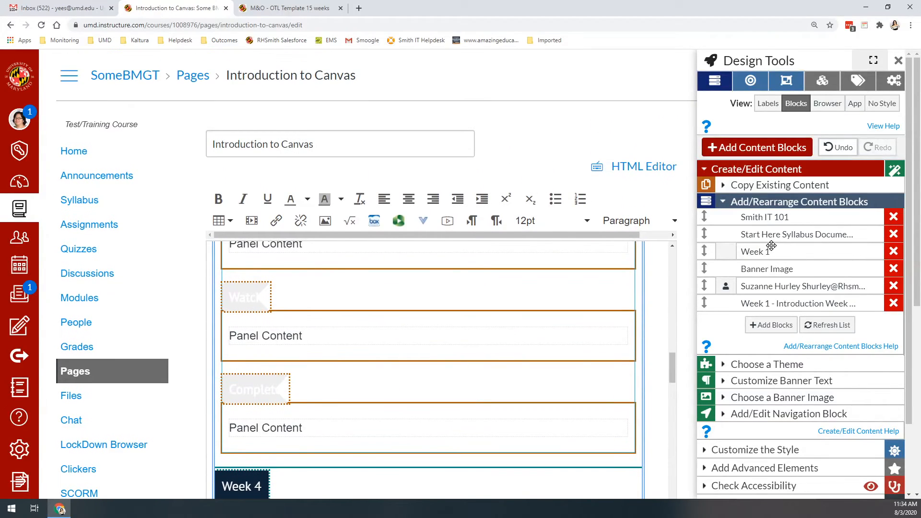
left_click_drag(806, 246, 776, 284)
scroll(378, 294, "up", 3)
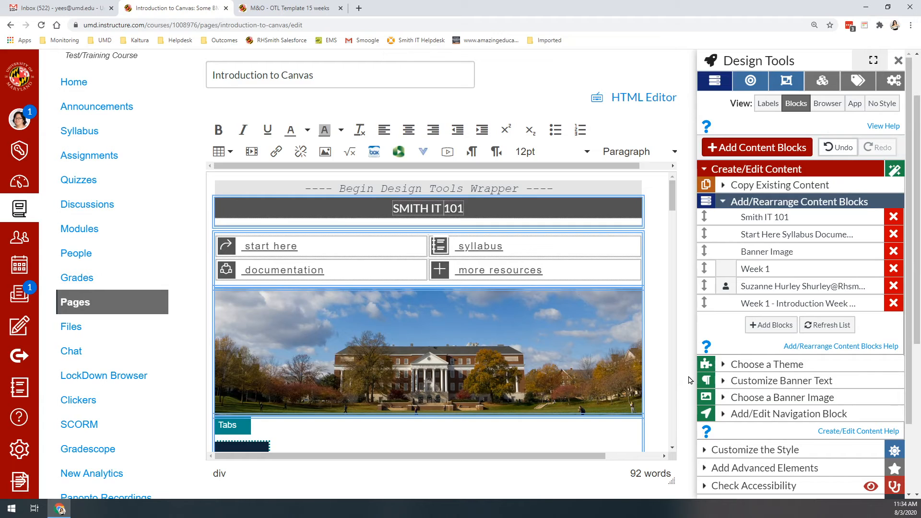
Step: Save the page and view the Week 1–4 tabs beneath the banner image on the saved page
scroll(681, 468, "down", 3)
left_click(656, 452)
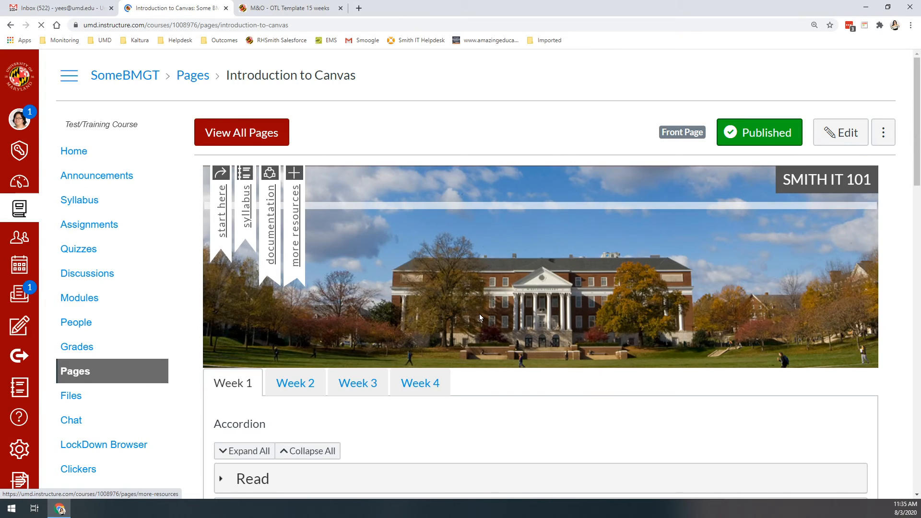
scroll(307, 442, "down", 4)
scroll(303, 443, "down", 1)
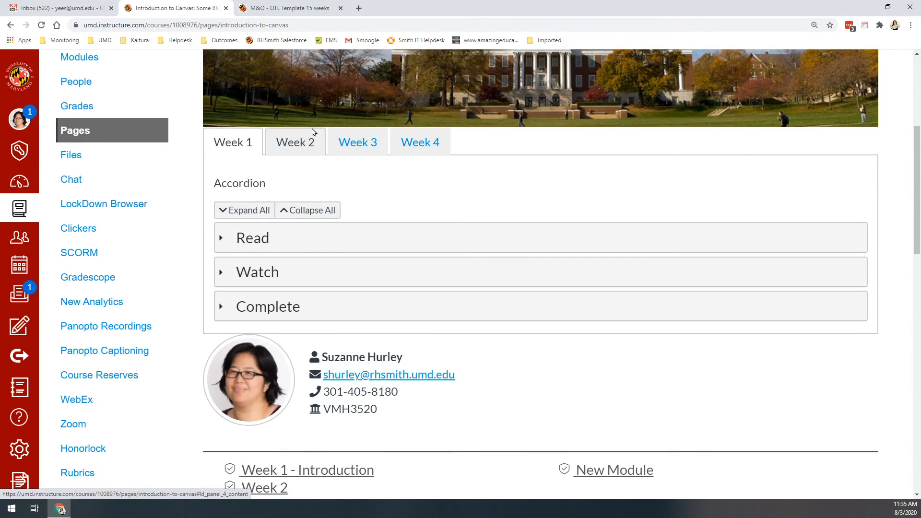
scroll(309, 258, "up", 2)
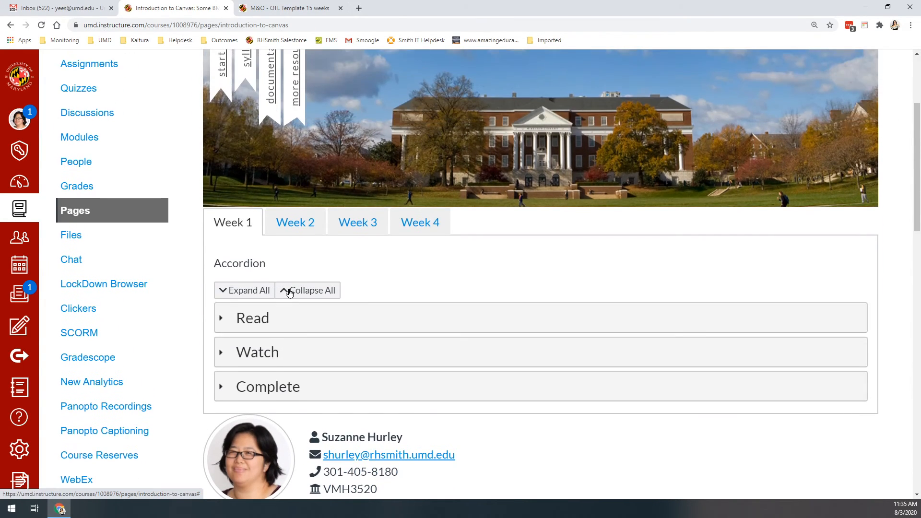
Step: Check the Week 1 expander by opening its Read, Watch and Complete panels, then collapsing all of them at once
left_click(333, 328)
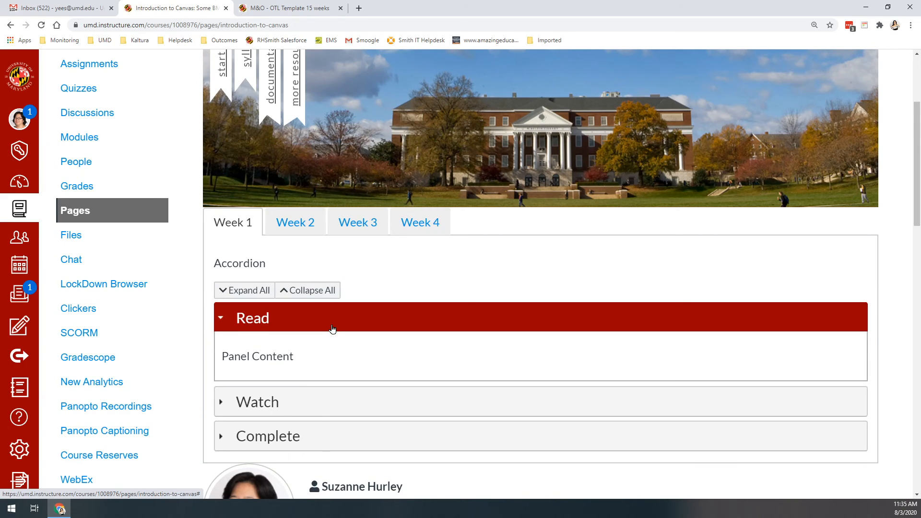
left_click(332, 404)
scroll(333, 403, "down", 2)
left_click(332, 405)
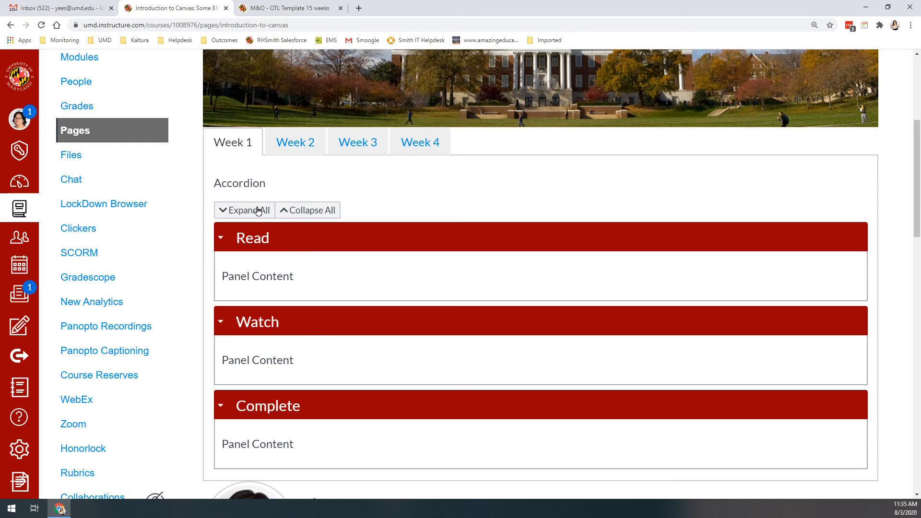
left_click(310, 211)
scroll(310, 220, "up", 6)
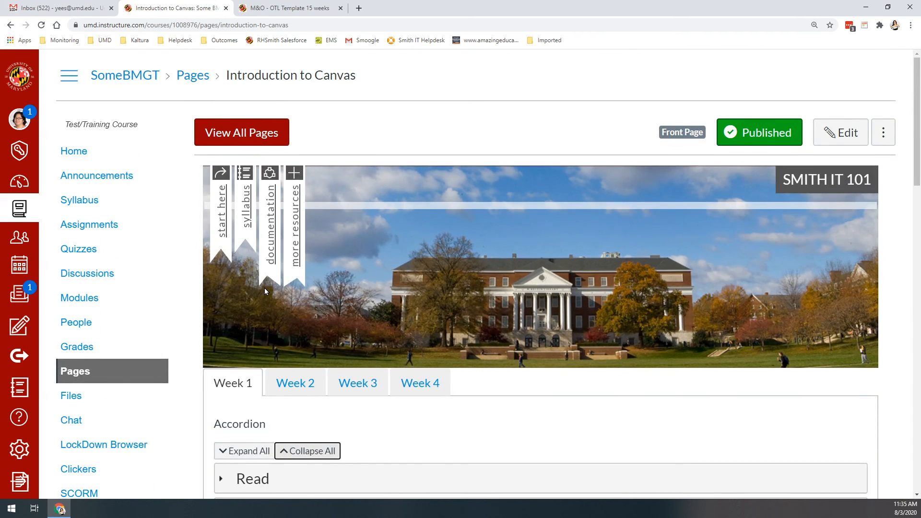